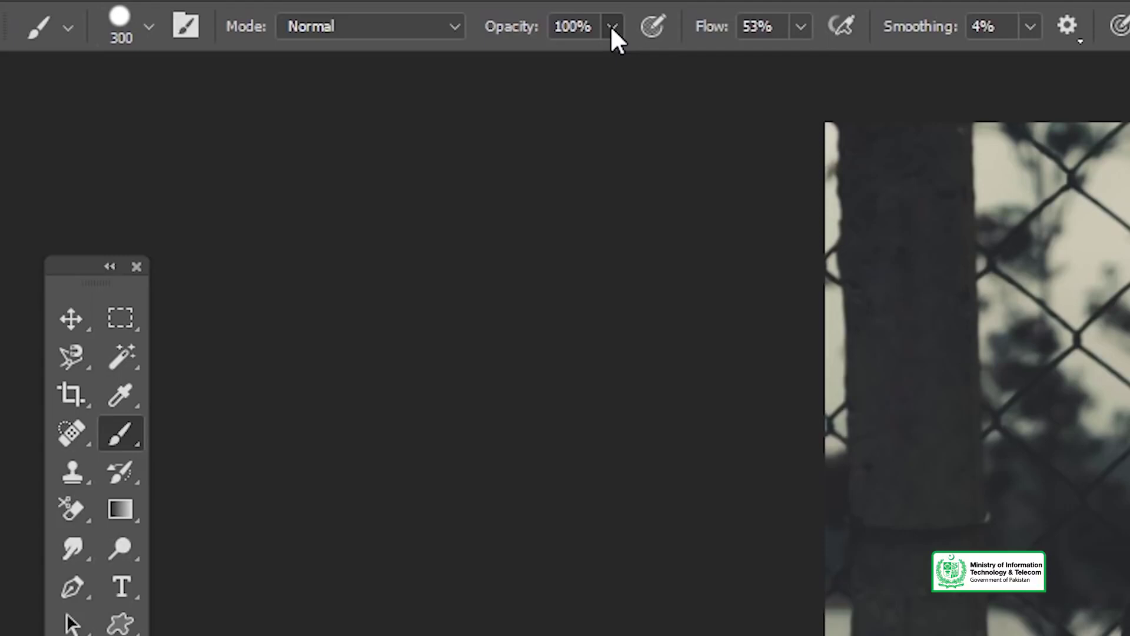
# Lower the brush opacity to 36%
pyautogui.click(612, 26)
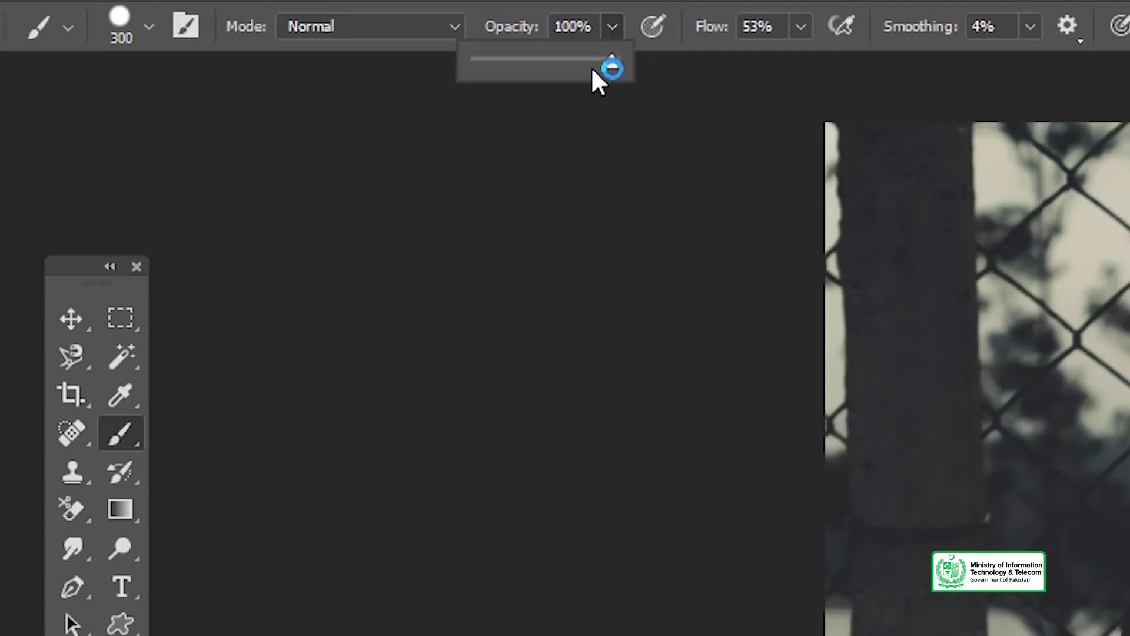
pyautogui.moveTo(533, 59); pyautogui.dragTo(525, 57)
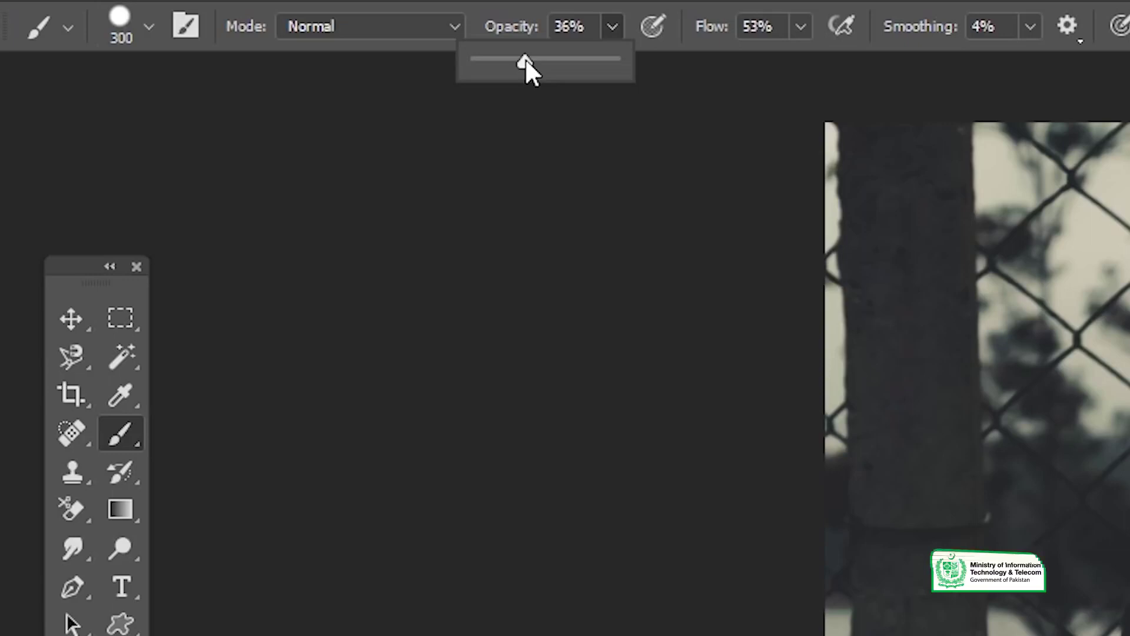
pyautogui.click(570, 194)
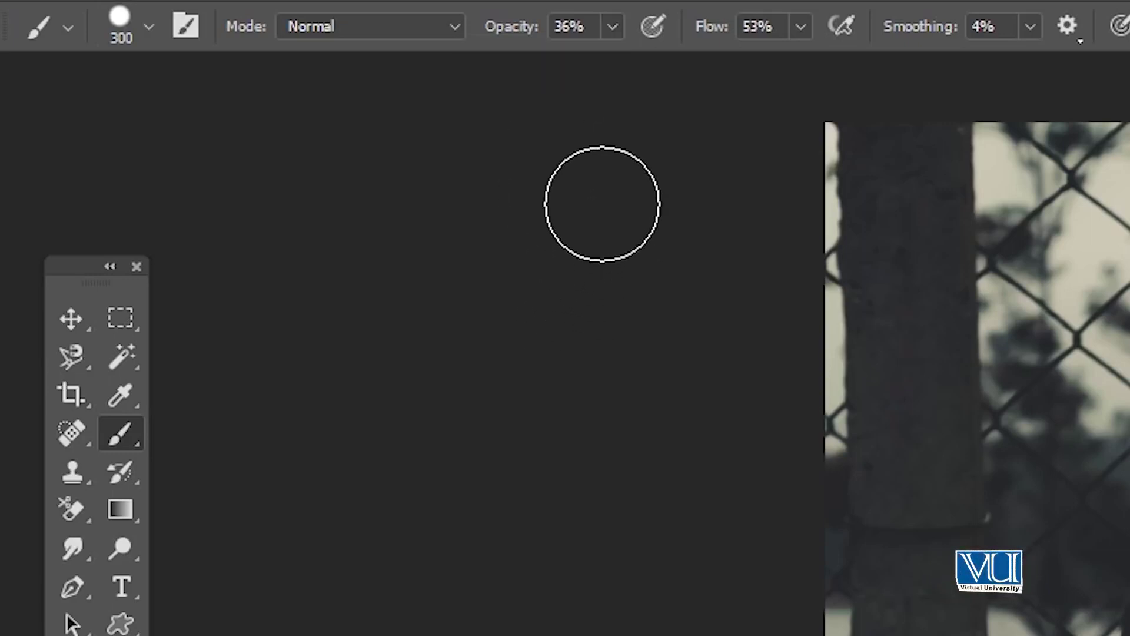
pyautogui.press(']')
pyautogui.press('[')
pyautogui.press('[')
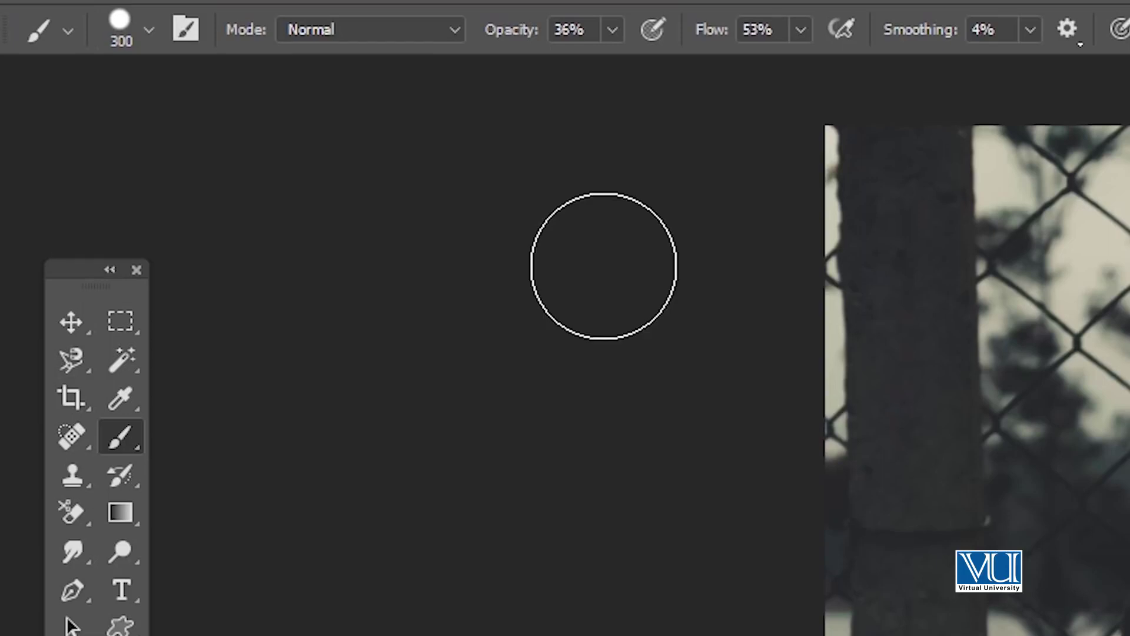
pyautogui.hotkey('shift', 'f')
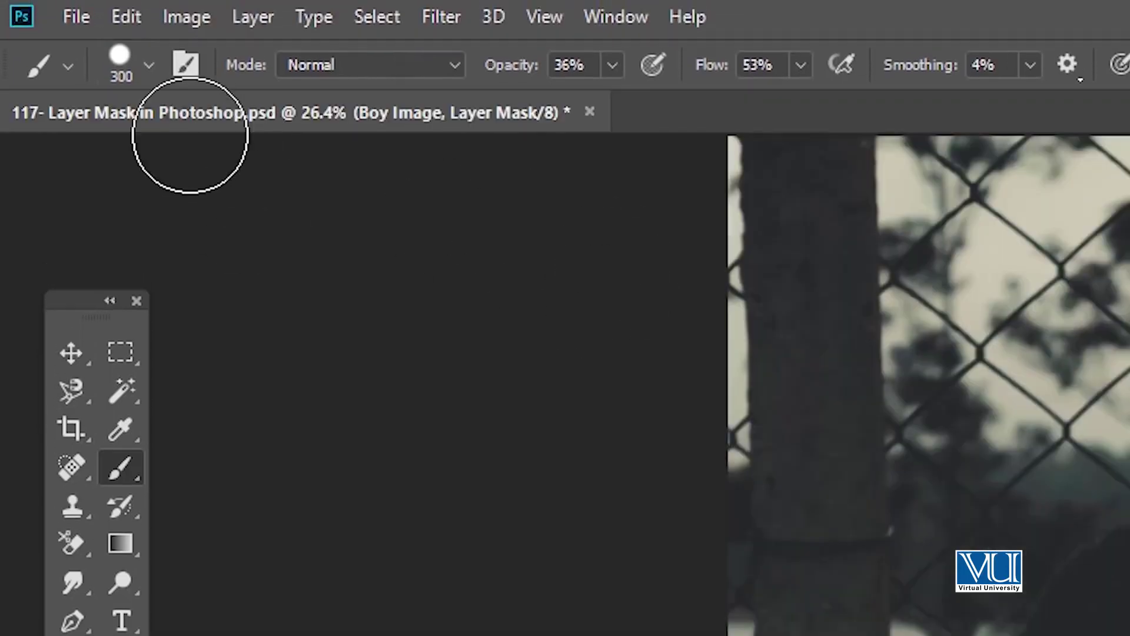
# Choose the Soft Round brush preset with 0% hardness at 300 px
pyautogui.click(148, 64)
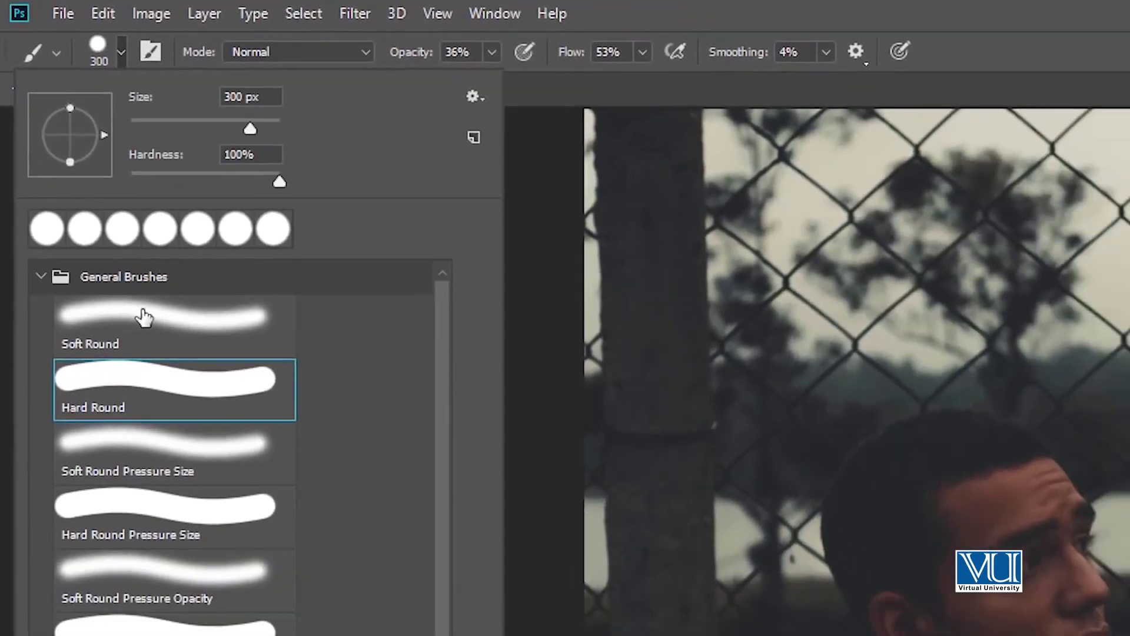
pyautogui.click(146, 327)
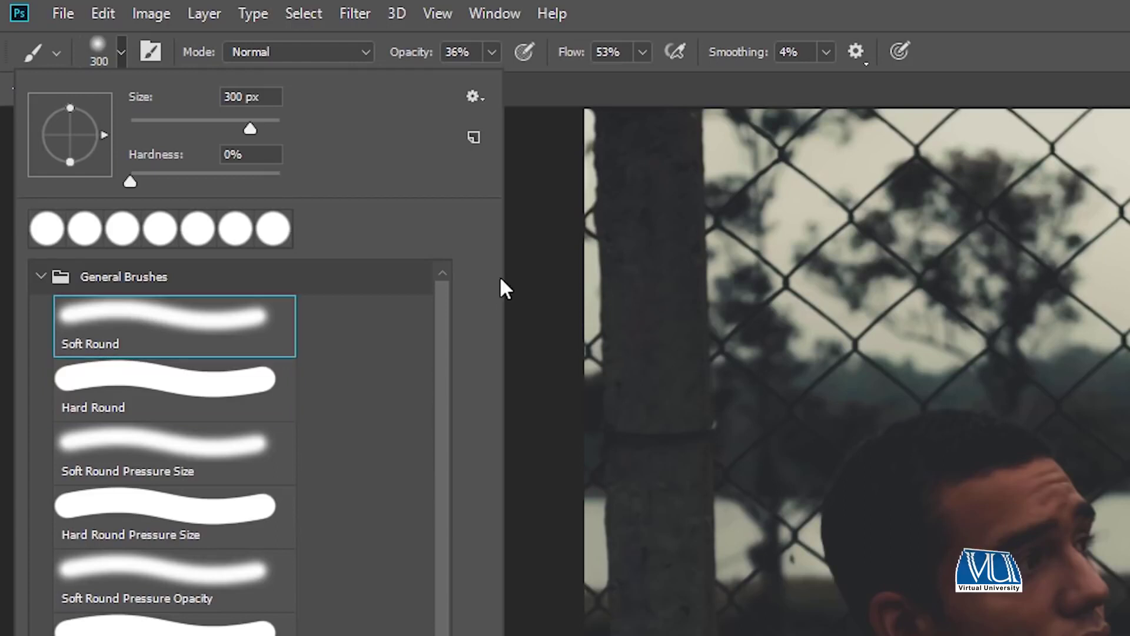
pyautogui.click(541, 223)
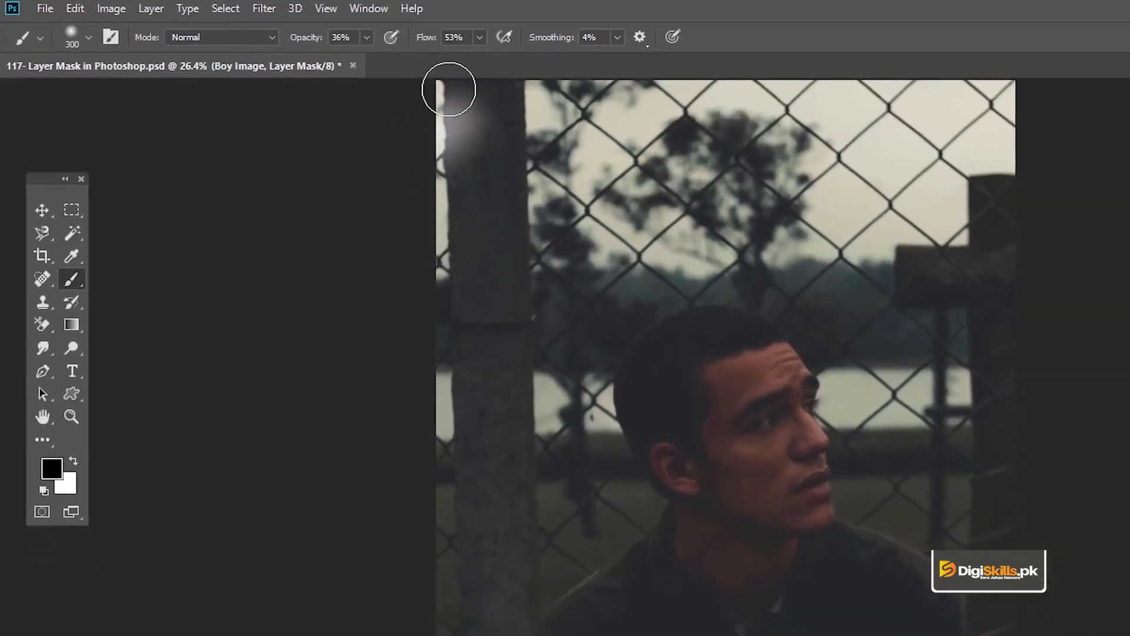
# Paint soft black strokes on the Boy Image layer mask to fade the post, the upper background and both side edges
pyautogui.moveTo(448, 89)
pyautogui.mouseDown()
pyautogui.moveTo(417, 103)
pyautogui.moveTo(383, 192)
pyautogui.moveTo(528, 124)
pyautogui.moveTo(388, 224)
pyautogui.moveTo(494, 195)
pyautogui.moveTo(406, 276)
pyautogui.moveTo(425, 296)
pyautogui.moveTo(528, 242)
pyautogui.moveTo(491, 269)
pyautogui.moveTo(446, 257)
pyautogui.moveTo(489, 389)
pyautogui.moveTo(436, 455)
pyautogui.moveTo(480, 421)
pyautogui.moveTo(396, 401)
pyautogui.moveTo(359, 362)
pyautogui.moveTo(292, 474)
pyautogui.moveTo(287, 458)
pyautogui.moveTo(295, 432)
pyautogui.moveTo(283, 487)
pyautogui.moveTo(315, 522)
pyautogui.moveTo(293, 553)
pyautogui.moveTo(304, 502)
pyautogui.moveTo(298, 614)
pyautogui.moveTo(323, 593)
pyautogui.moveTo(305, 525)
pyautogui.moveTo(324, 318)
pyautogui.moveTo(318, 242)
pyautogui.mouseUp()
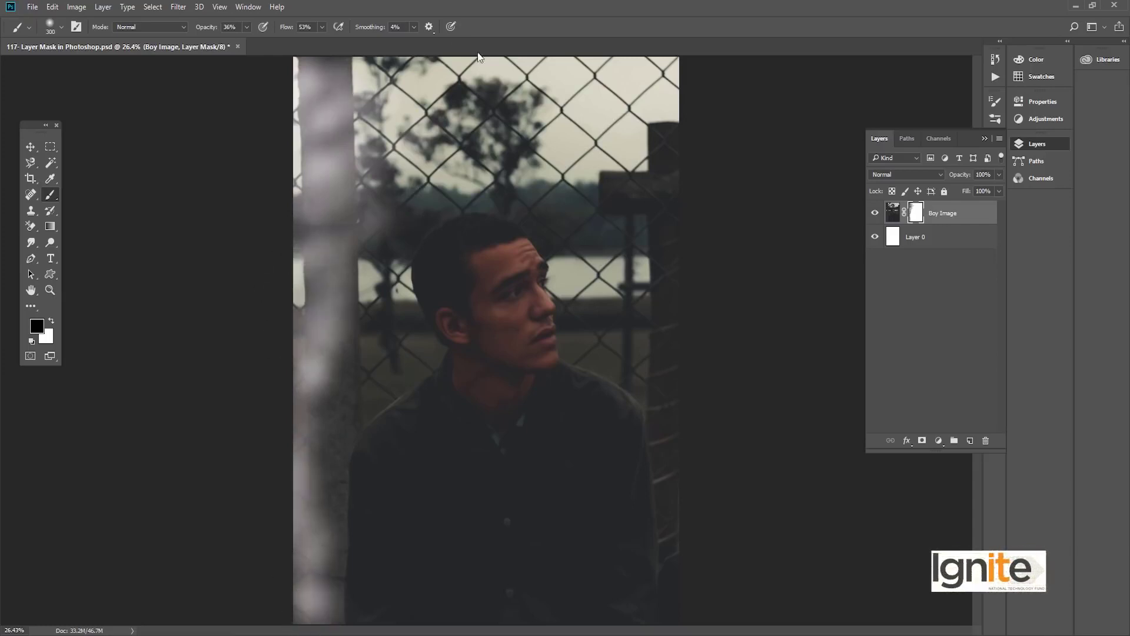
pyautogui.moveTo(469, 54); pyautogui.dragTo(392, 65)
pyautogui.moveTo(484, 79); pyautogui.dragTo(655, 76)
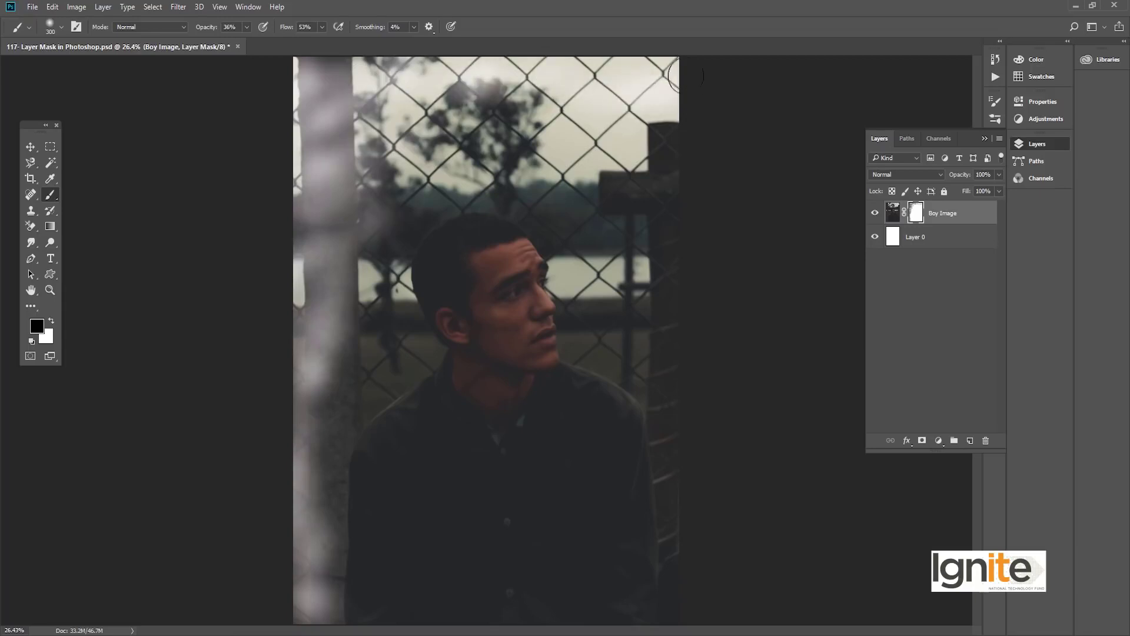
pyautogui.moveTo(593, 147)
pyautogui.mouseDown()
pyautogui.moveTo(626, 209)
pyautogui.moveTo(607, 222)
pyautogui.moveTo(613, 206)
pyautogui.moveTo(649, 243)
pyautogui.moveTo(705, 246)
pyautogui.moveTo(648, 320)
pyautogui.moveTo(674, 327)
pyautogui.moveTo(669, 284)
pyautogui.moveTo(676, 623)
pyautogui.moveTo(696, 444)
pyautogui.moveTo(648, 342)
pyautogui.moveTo(665, 266)
pyautogui.moveTo(621, 264)
pyautogui.moveTo(628, 128)
pyautogui.moveTo(590, 127)
pyautogui.moveTo(655, 125)
pyautogui.moveTo(566, 67)
pyautogui.moveTo(489, 87)
pyautogui.moveTo(562, 92)
pyautogui.moveTo(565, 121)
pyautogui.moveTo(493, 132)
pyautogui.moveTo(610, 147)
pyautogui.moveTo(531, 178)
pyautogui.moveTo(392, 173)
pyautogui.moveTo(383, 183)
pyautogui.moveTo(392, 104)
pyautogui.moveTo(328, 77)
pyautogui.mouseUp()
pyautogui.moveTo(295, 235); pyautogui.dragTo(290, 364)
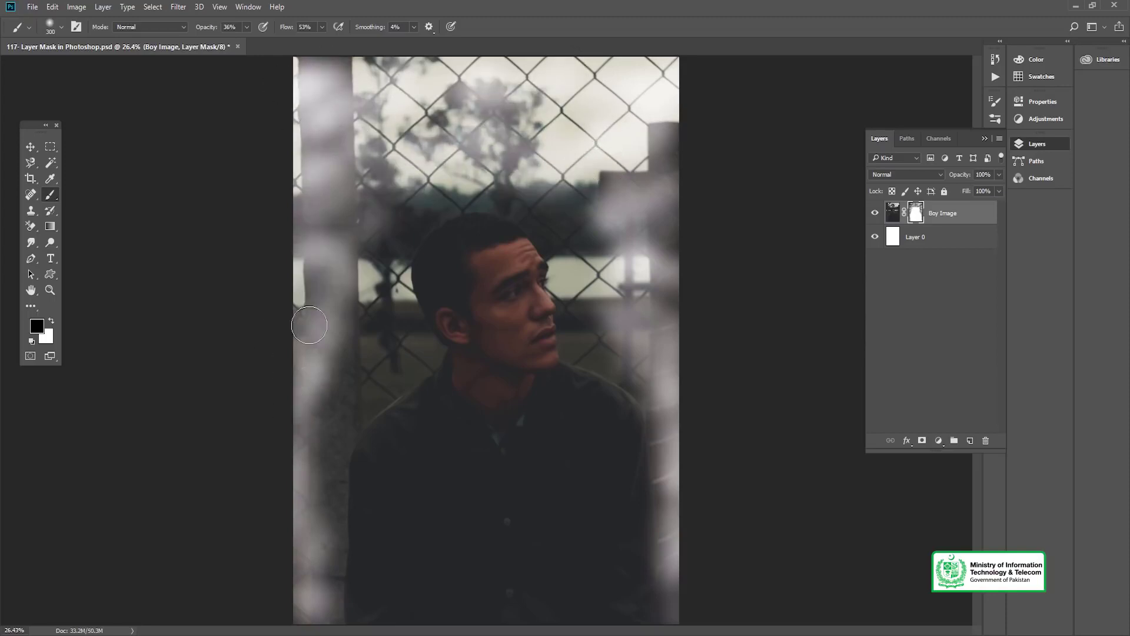
pyautogui.moveTo(296, 314)
pyautogui.mouseDown()
pyautogui.moveTo(262, 288)
pyautogui.moveTo(306, 364)
pyautogui.moveTo(354, 303)
pyautogui.moveTo(289, 457)
pyautogui.moveTo(302, 467)
pyautogui.moveTo(339, 414)
pyautogui.moveTo(316, 484)
pyautogui.moveTo(321, 446)
pyautogui.moveTo(328, 497)
pyautogui.mouseUp()
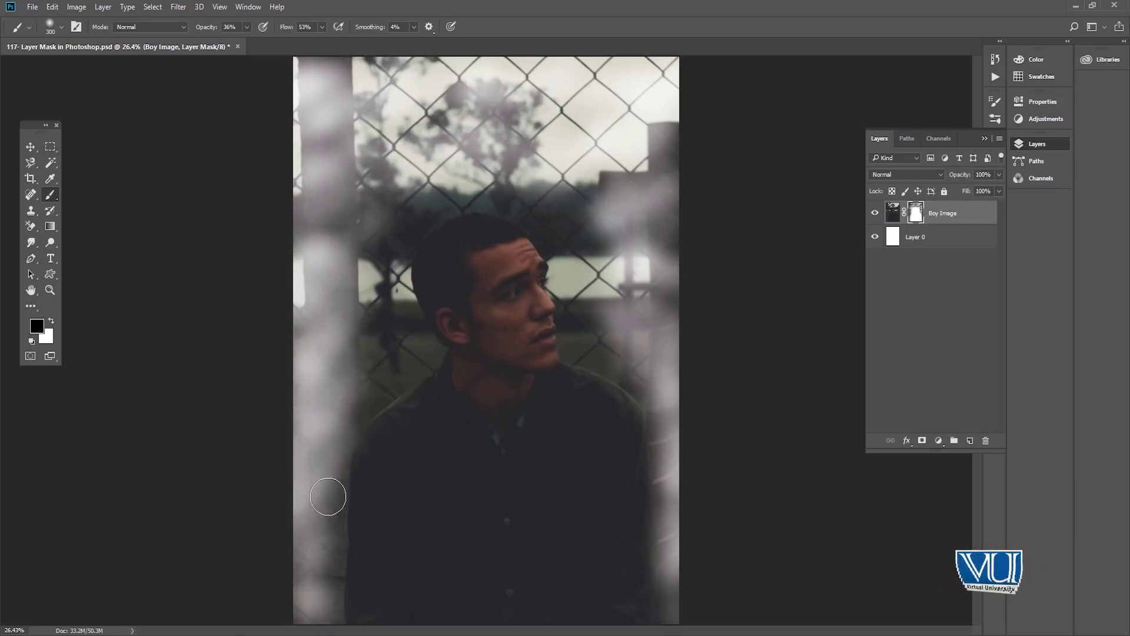
pyautogui.moveTo(329, 379); pyautogui.dragTo(387, 349)
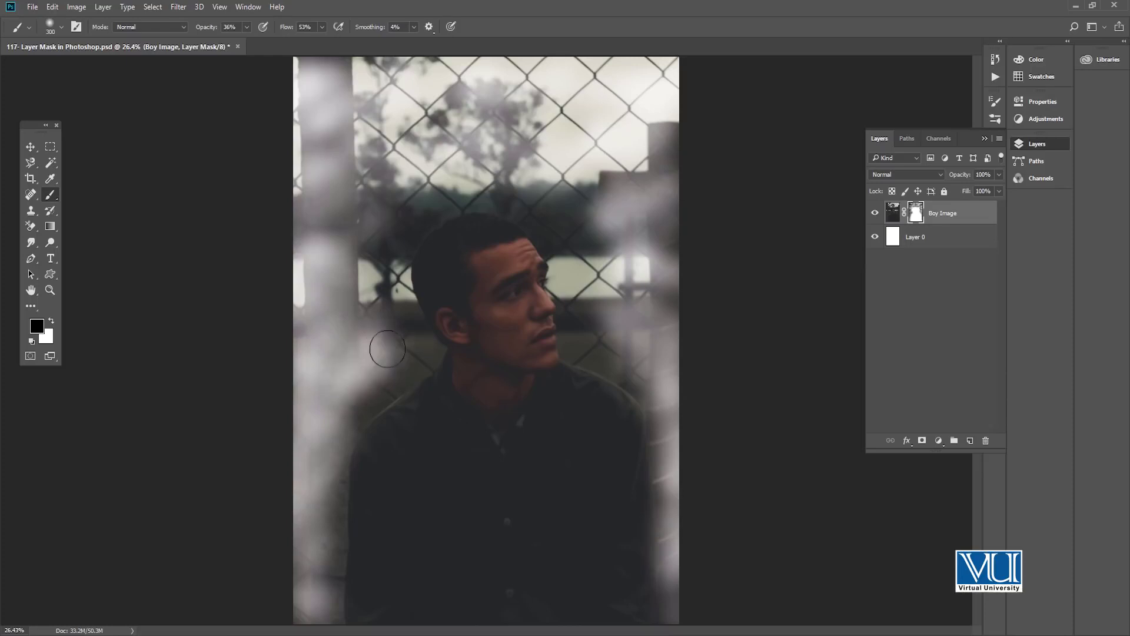
pyautogui.moveTo(391, 248)
pyautogui.mouseDown()
pyautogui.moveTo(353, 259)
pyautogui.moveTo(318, 194)
pyautogui.mouseUp()
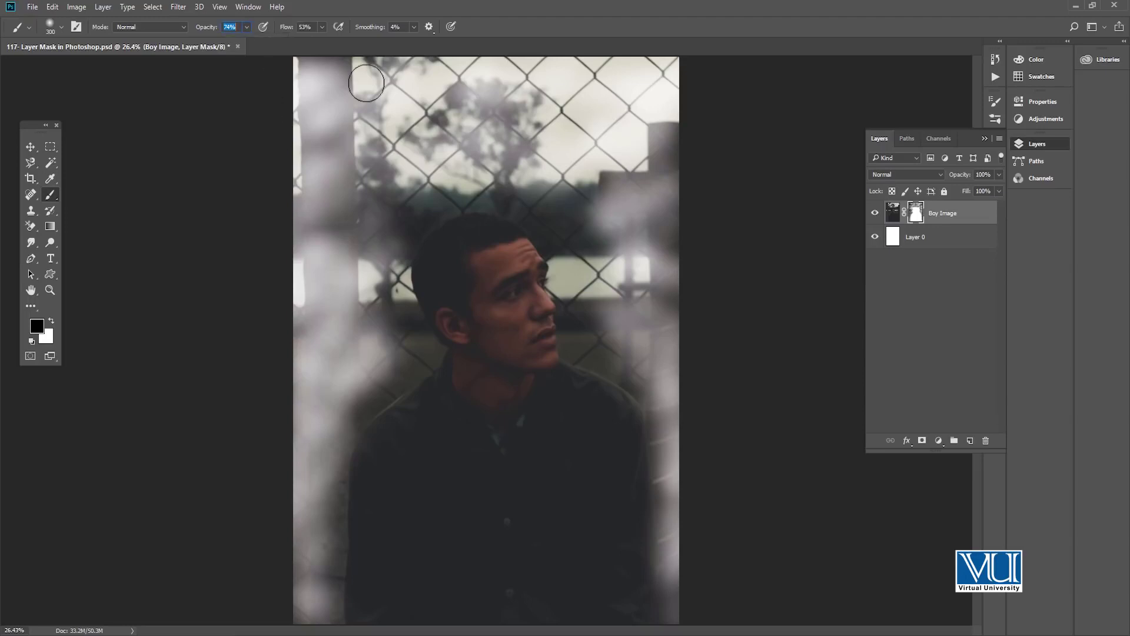
# With 74% brush opacity, enlarge the brush up to 700 px and paint the mask black over the upper and side background
pyautogui.moveTo(366, 82)
pyautogui.mouseDown()
pyautogui.moveTo(370, 121)
pyautogui.moveTo(295, 172)
pyautogui.moveTo(350, 171)
pyautogui.mouseUp()
pyautogui.press(']')
pyautogui.press(']')
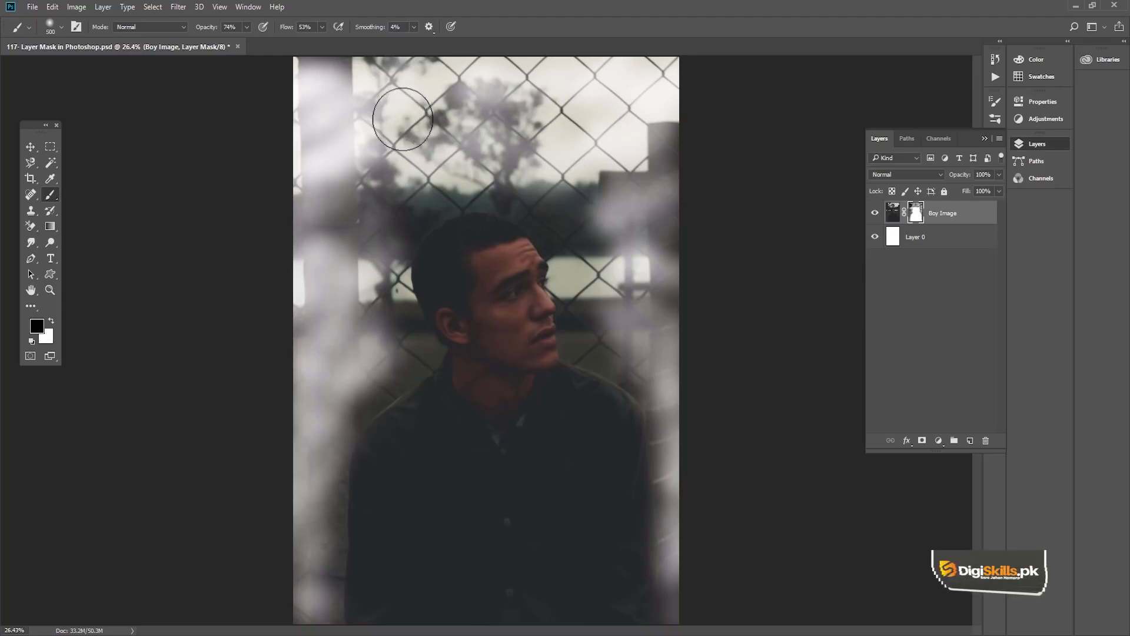
pyautogui.moveTo(244, 188)
pyautogui.mouseDown()
pyautogui.moveTo(377, 127)
pyautogui.moveTo(385, 106)
pyautogui.moveTo(307, 96)
pyautogui.mouseUp()
pyautogui.moveTo(270, 200)
pyautogui.mouseDown()
pyautogui.moveTo(255, 281)
pyautogui.moveTo(331, 244)
pyautogui.moveTo(371, 192)
pyautogui.moveTo(541, 114)
pyautogui.moveTo(467, 90)
pyautogui.moveTo(358, 80)
pyautogui.moveTo(716, 147)
pyautogui.moveTo(566, 125)
pyautogui.moveTo(621, 131)
pyautogui.moveTo(637, 174)
pyautogui.moveTo(609, 196)
pyautogui.moveTo(641, 255)
pyautogui.moveTo(619, 310)
pyautogui.moveTo(637, 343)
pyautogui.moveTo(625, 215)
pyautogui.moveTo(596, 118)
pyautogui.moveTo(598, 184)
pyautogui.moveTo(665, 151)
pyautogui.moveTo(582, 107)
pyautogui.moveTo(771, 72)
pyautogui.moveTo(641, 70)
pyautogui.moveTo(674, 56)
pyautogui.mouseUp()
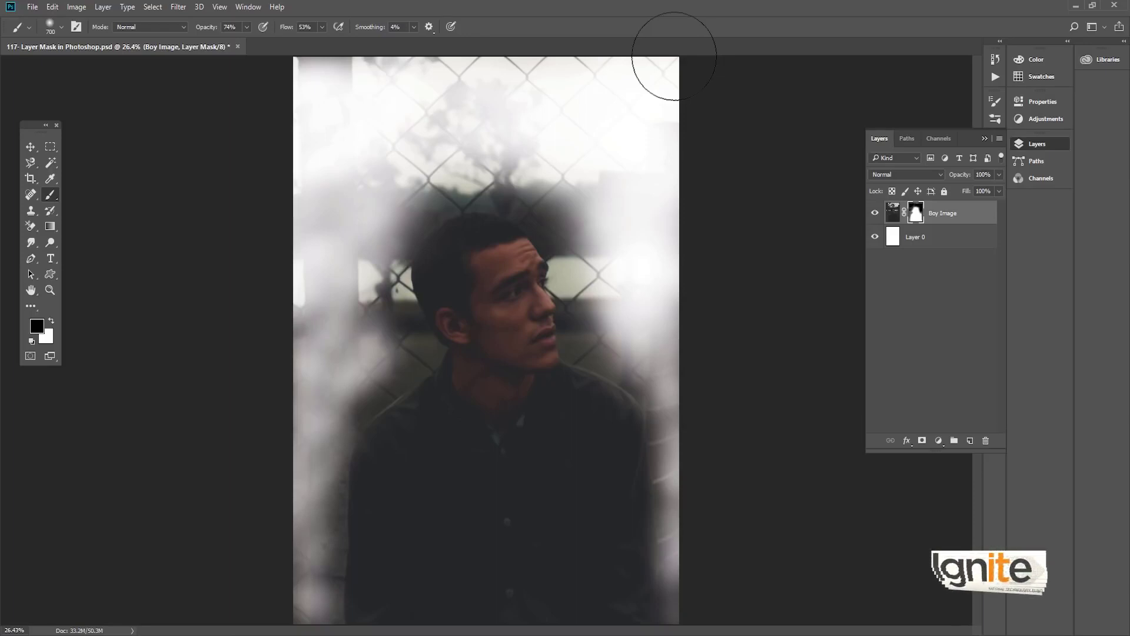
pyautogui.press('f')
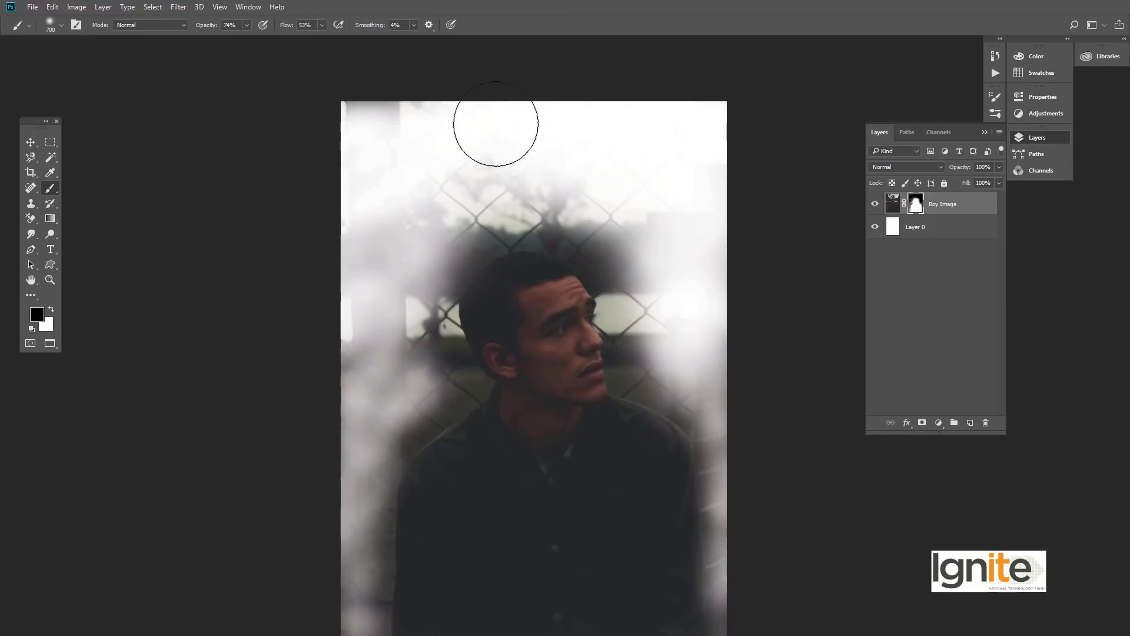
pyautogui.moveTo(498, 158)
pyautogui.mouseDown()
pyautogui.moveTo(465, 188)
pyautogui.moveTo(515, 186)
pyautogui.moveTo(563, 159)
pyautogui.mouseUp()
pyautogui.moveTo(653, 240); pyautogui.dragTo(612, 173)
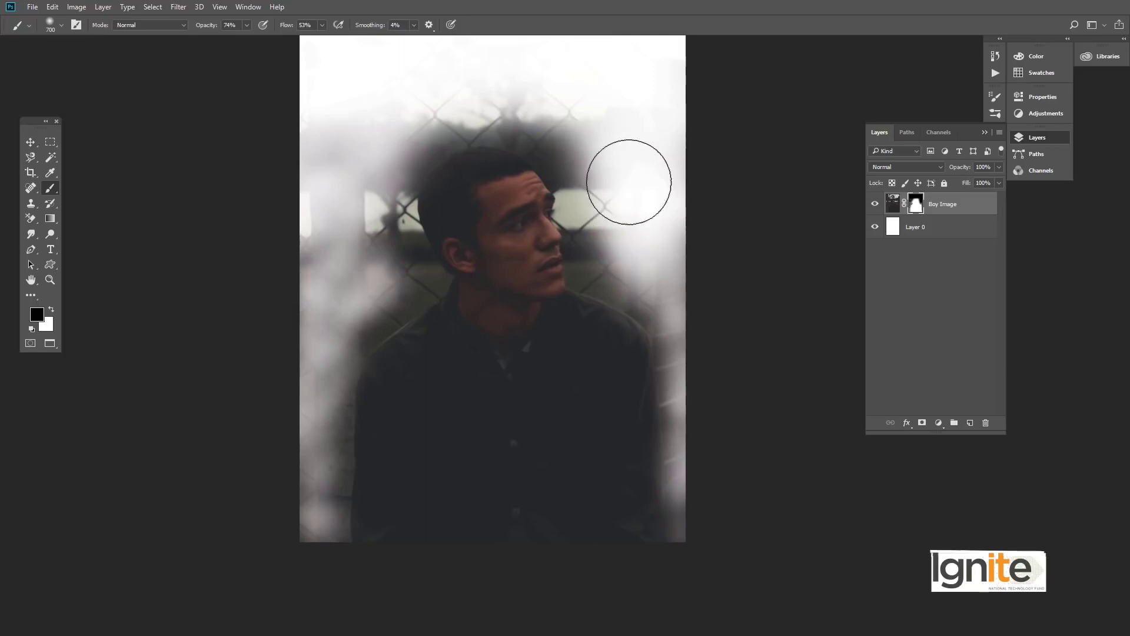
pyautogui.moveTo(683, 241); pyautogui.dragTo(702, 306)
# Reduce the brush to 300 px and paint more black on the mask close around the boy's head and shoulder
pyautogui.press('[')
pyautogui.press('[')
pyautogui.press('[')
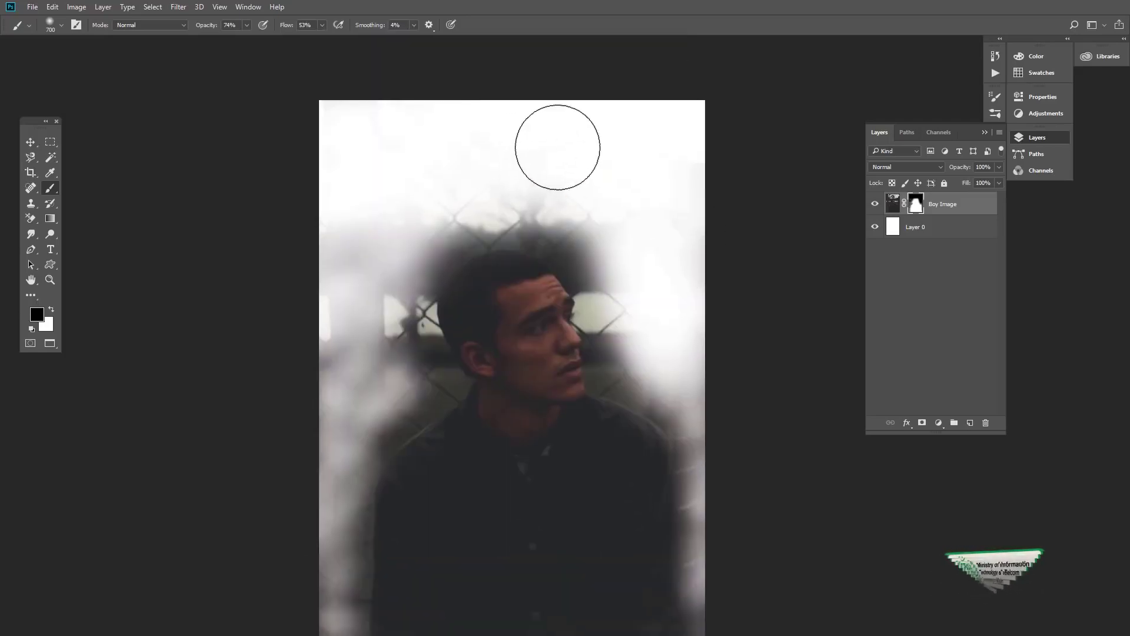
pyautogui.moveTo(454, 153)
pyautogui.mouseDown()
pyautogui.moveTo(620, 174)
pyautogui.moveTo(635, 221)
pyautogui.moveTo(509, 194)
pyautogui.mouseUp()
pyautogui.moveTo(378, 270); pyautogui.dragTo(276, 279)
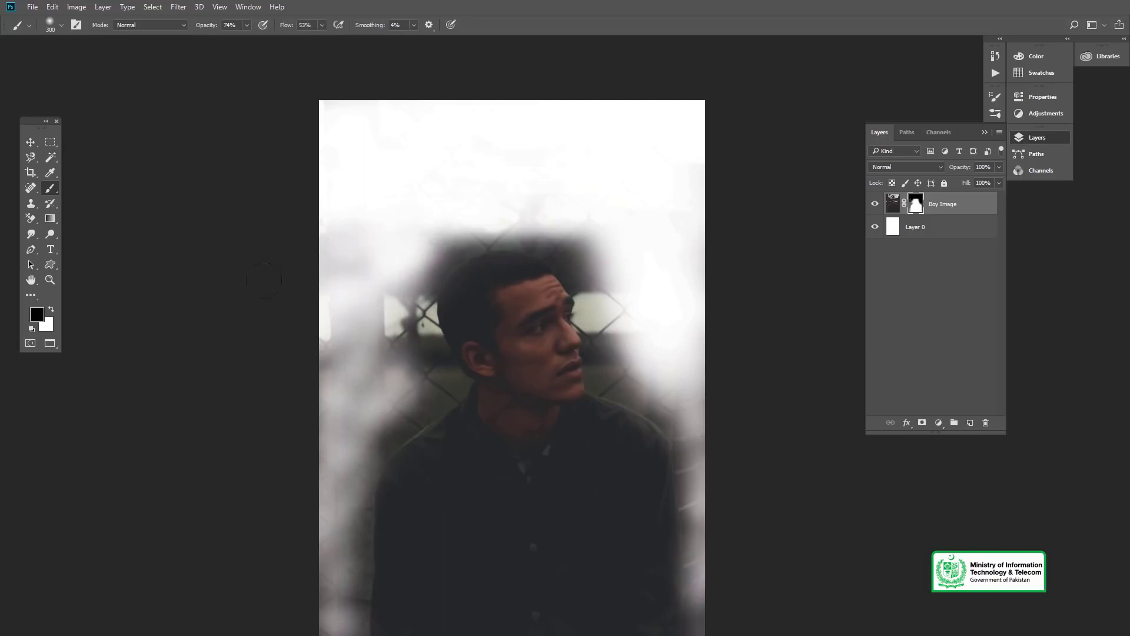
pyautogui.moveTo(329, 394); pyautogui.dragTo(362, 366)
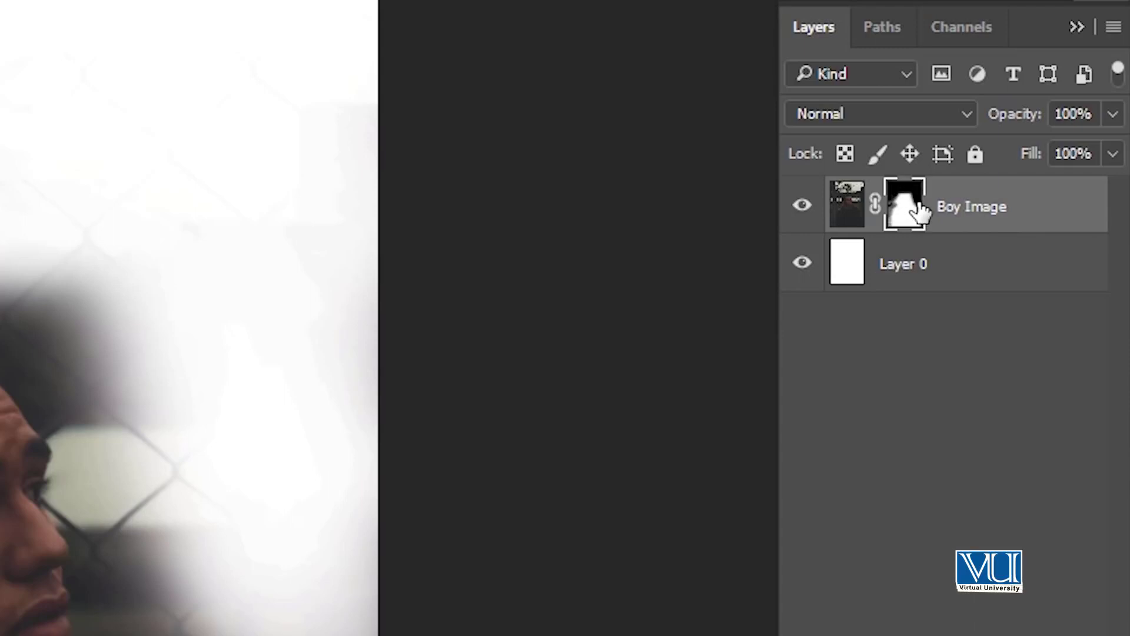
pyautogui.moveTo(149, 240); pyautogui.dragTo(157, 134)
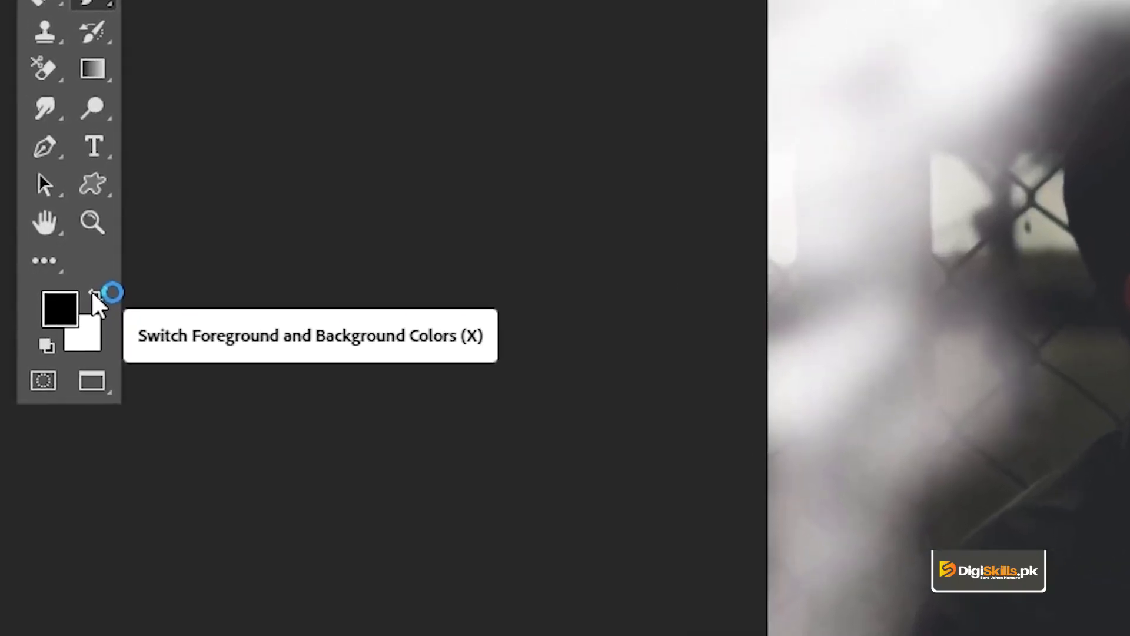
# Switch the foreground colour to white and paint the hidden background back in on the mask, and hide parts of it again with black
pyautogui.click(94, 296)
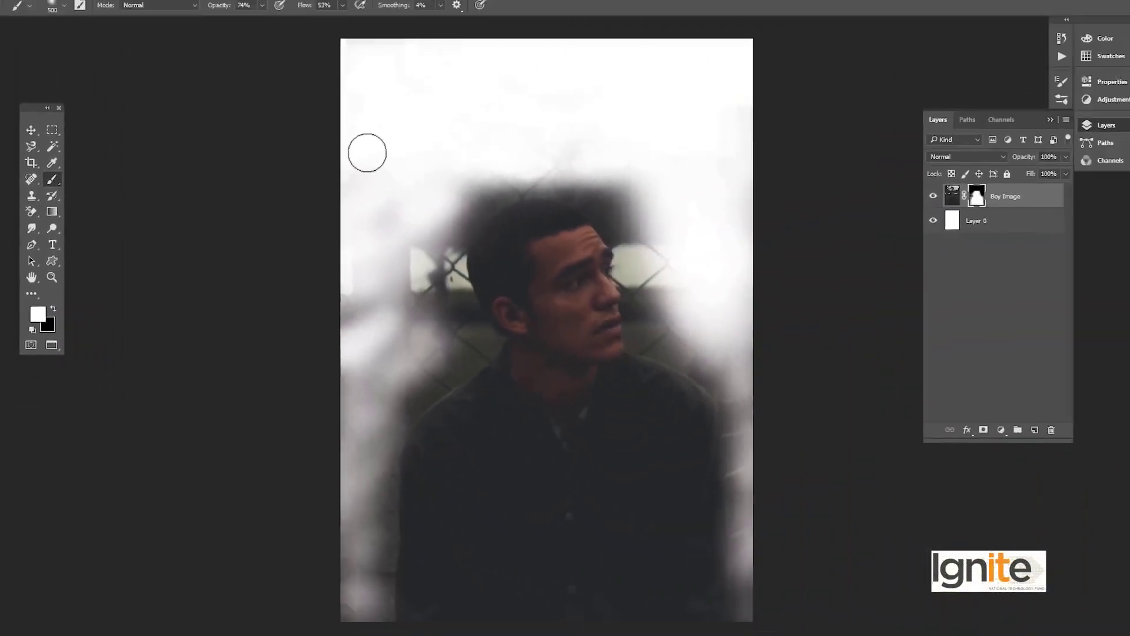
pyautogui.moveTo(507, 86)
pyautogui.mouseDown()
pyautogui.moveTo(446, 113)
pyautogui.moveTo(483, 19)
pyautogui.mouseUp()
pyautogui.moveTo(326, 120)
pyautogui.mouseDown()
pyautogui.moveTo(437, 90)
pyautogui.moveTo(399, 107)
pyautogui.moveTo(519, 84)
pyautogui.moveTo(434, 110)
pyautogui.moveTo(667, 83)
pyautogui.moveTo(611, 133)
pyautogui.moveTo(671, 155)
pyautogui.moveTo(719, 252)
pyautogui.moveTo(701, 322)
pyautogui.moveTo(714, 424)
pyautogui.moveTo(679, 304)
pyautogui.moveTo(637, 314)
pyautogui.moveTo(605, 215)
pyautogui.moveTo(615, 157)
pyautogui.moveTo(296, 146)
pyautogui.moveTo(299, 191)
pyautogui.moveTo(417, 78)
pyautogui.moveTo(360, 65)
pyautogui.moveTo(308, 96)
pyautogui.moveTo(271, 281)
pyautogui.moveTo(307, 299)
pyautogui.moveTo(386, 214)
pyautogui.moveTo(261, 348)
pyautogui.moveTo(281, 378)
pyautogui.moveTo(313, 385)
pyautogui.moveTo(358, 336)
pyautogui.moveTo(265, 475)
pyautogui.moveTo(316, 401)
pyautogui.moveTo(339, 553)
pyautogui.moveTo(335, 528)
pyautogui.moveTo(324, 614)
pyautogui.moveTo(369, 397)
pyautogui.moveTo(298, 413)
pyautogui.mouseUp()
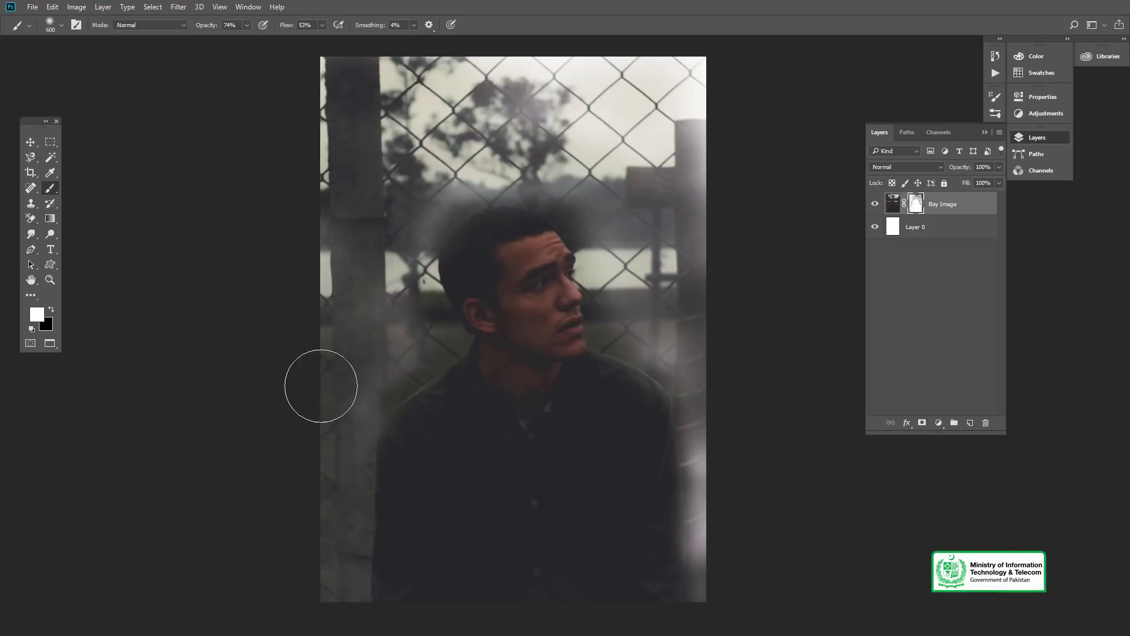
pyautogui.moveTo(414, 298)
pyautogui.mouseDown()
pyautogui.moveTo(402, 261)
pyautogui.moveTo(417, 199)
pyautogui.moveTo(276, 276)
pyautogui.mouseUp()
pyautogui.moveTo(429, 136)
pyautogui.mouseDown()
pyautogui.moveTo(494, 169)
pyautogui.moveTo(403, 179)
pyautogui.moveTo(717, 137)
pyautogui.moveTo(508, 158)
pyautogui.moveTo(699, 174)
pyautogui.moveTo(411, 128)
pyautogui.moveTo(512, 159)
pyautogui.moveTo(430, 179)
pyautogui.moveTo(565, 126)
pyautogui.moveTo(665, 299)
pyautogui.moveTo(733, 474)
pyautogui.moveTo(708, 413)
pyautogui.moveTo(709, 552)
pyautogui.moveTo(719, 570)
pyautogui.moveTo(711, 380)
pyautogui.moveTo(514, 182)
pyautogui.mouseUp()
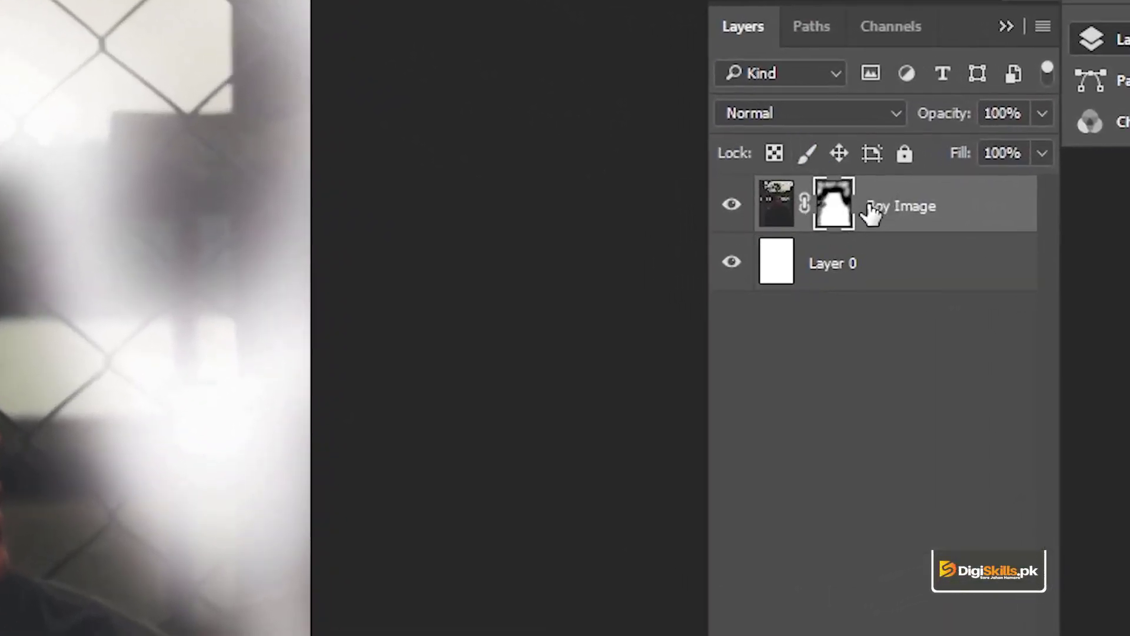
# Disable the Boy Image layer mask and enable it again
pyautogui.rightClick(840, 209)
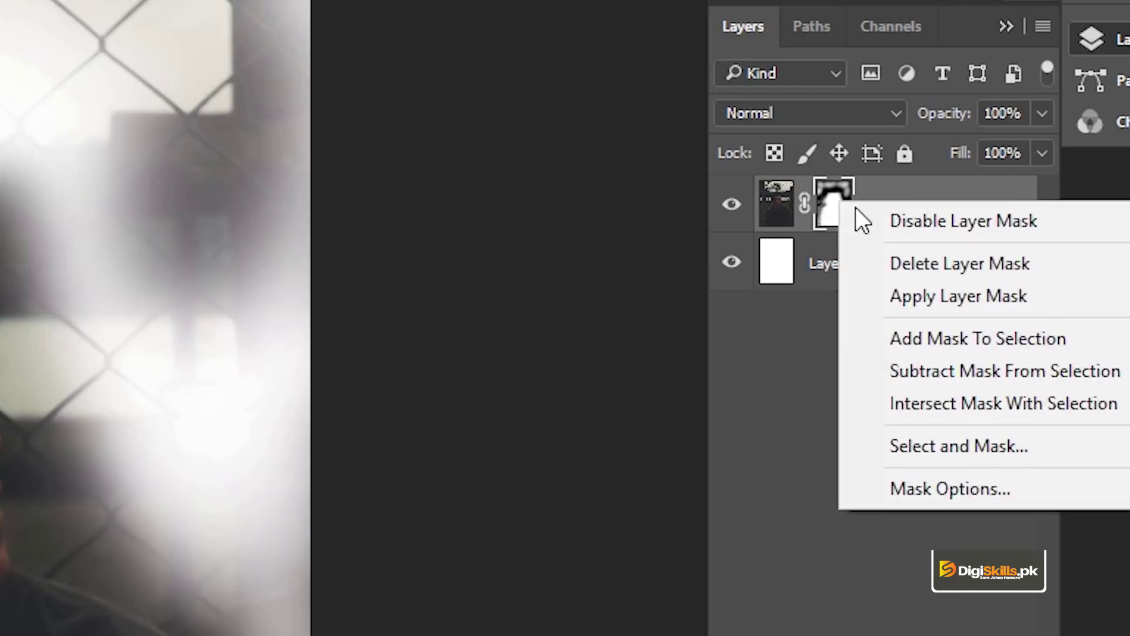
pyautogui.click(882, 227)
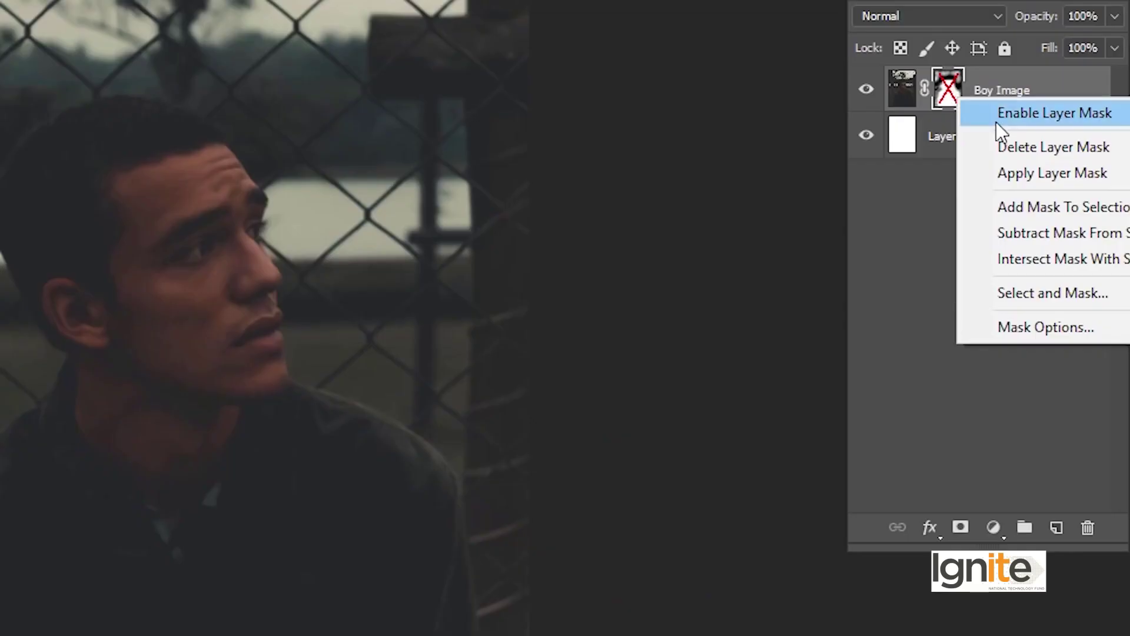
pyautogui.click(996, 121)
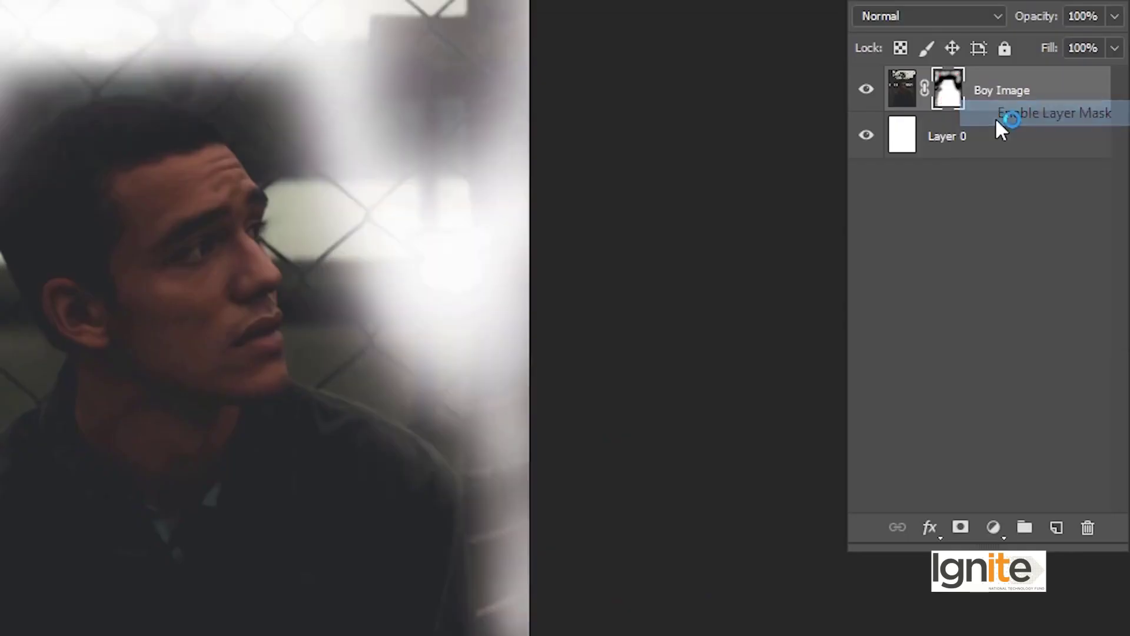
# Delete the layer mask from the Boy Image layer
pyautogui.rightClick(943, 89)
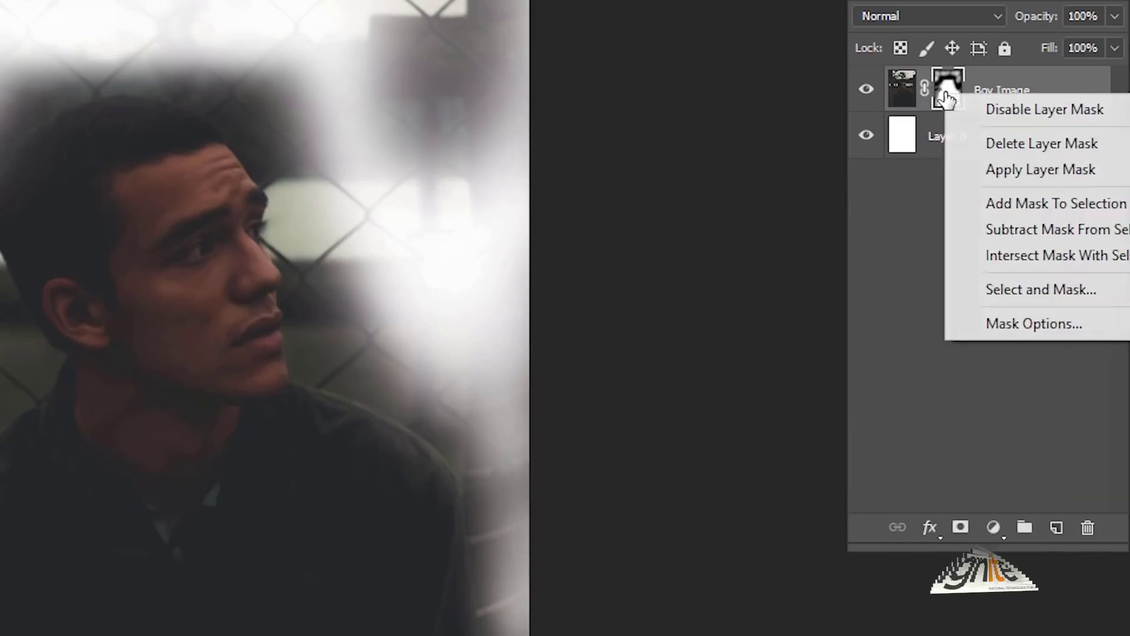
pyautogui.click(988, 142)
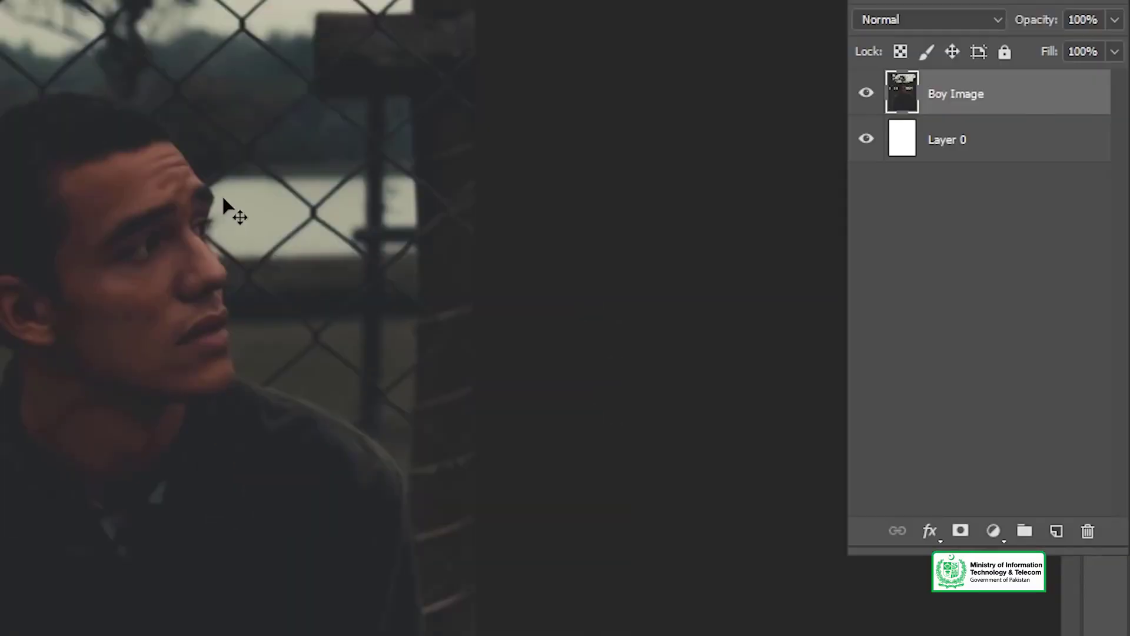
# Delete the Boy Image layer from the document
pyautogui.moveTo(164, 249); pyautogui.dragTo(154, 238)
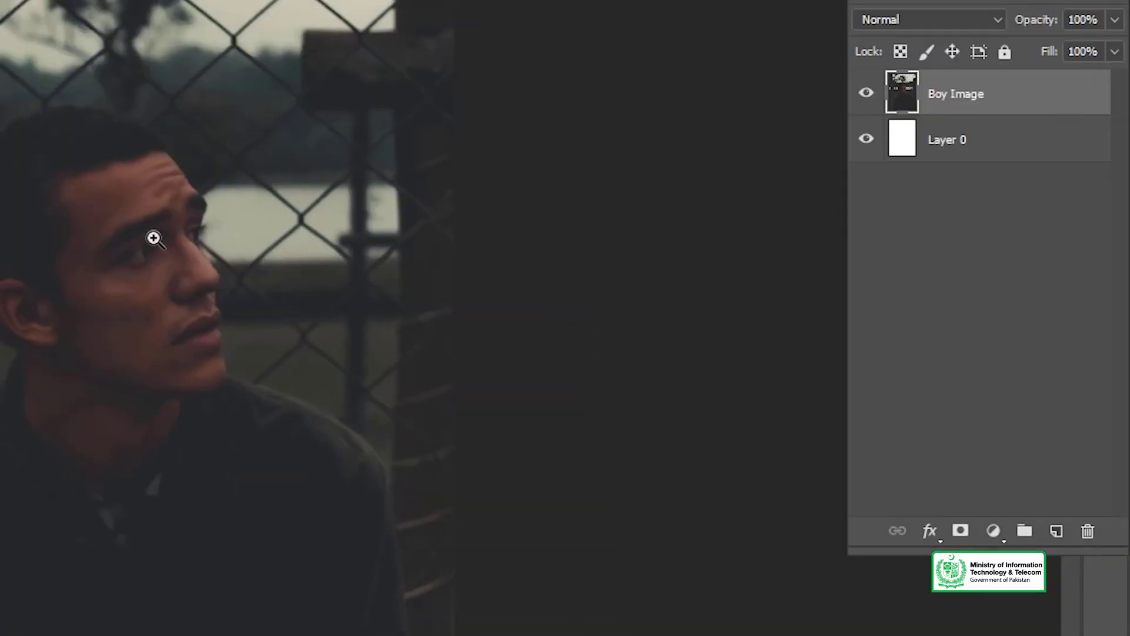
pyautogui.keyDown('alt'); pyautogui.click(122, 245); pyautogui.keyUp('alt')
pyautogui.click(113, 270)
pyautogui.press('v')
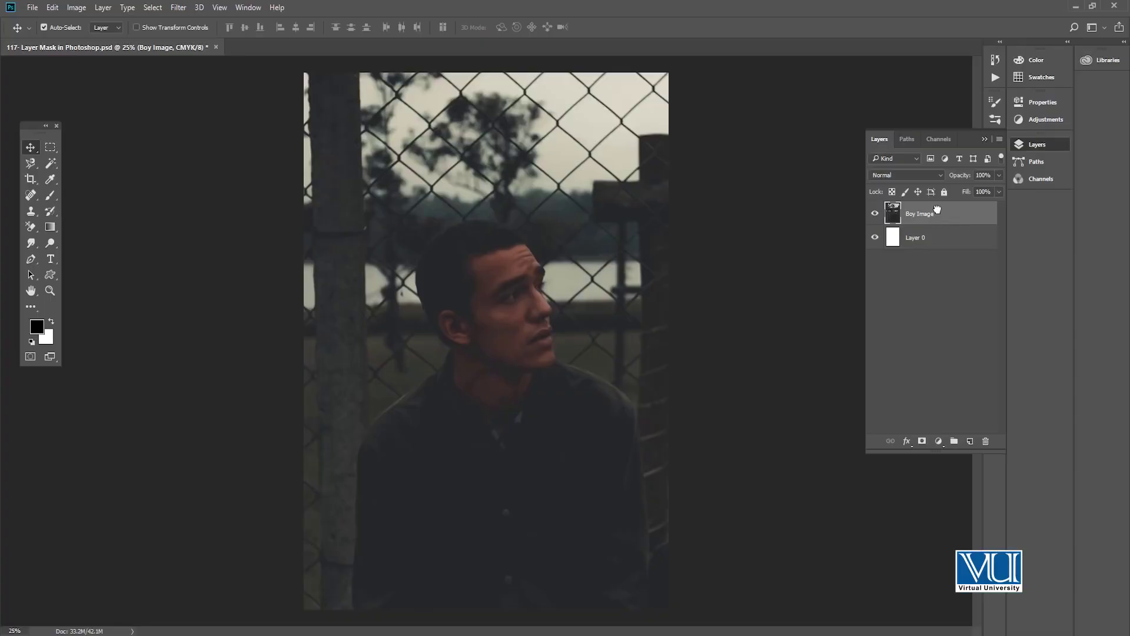
pyautogui.moveTo(937, 209); pyautogui.dragTo(985, 441)
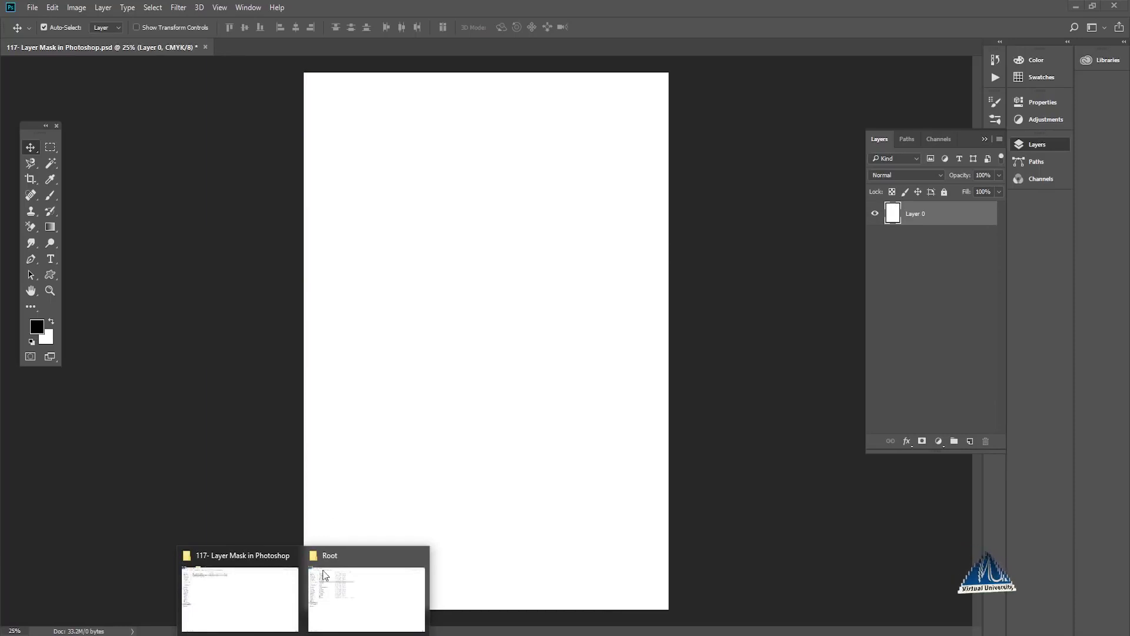
# Place the photo of the woman in the beanie from the 117- Layer Mask in Photoshop folder into the document
pyautogui.click(278, 570)
pyautogui.moveTo(213, 102); pyautogui.dragTo(506, 112)
pyautogui.press('Return')
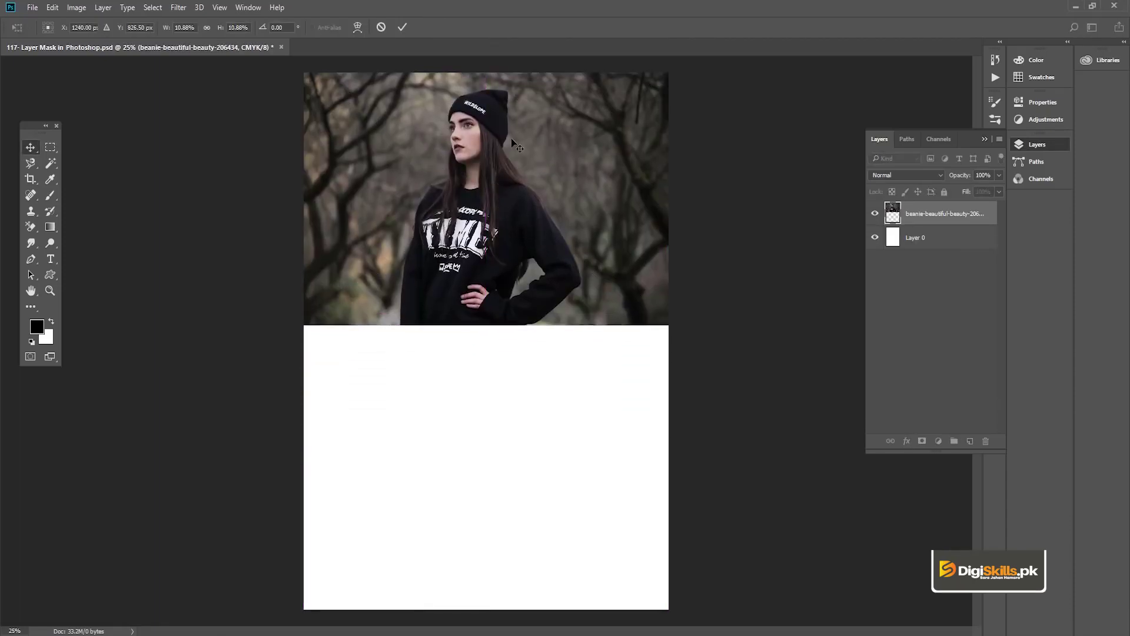
# Scale the beanie photo to about 11.57% so it extends slightly beyond the canvas width, and rasterize its layer
pyautogui.press('ctrl')
pyautogui.hotkey('ctrl', 't')
pyautogui.moveTo(668, 325); pyautogui.dragTo(680, 332)
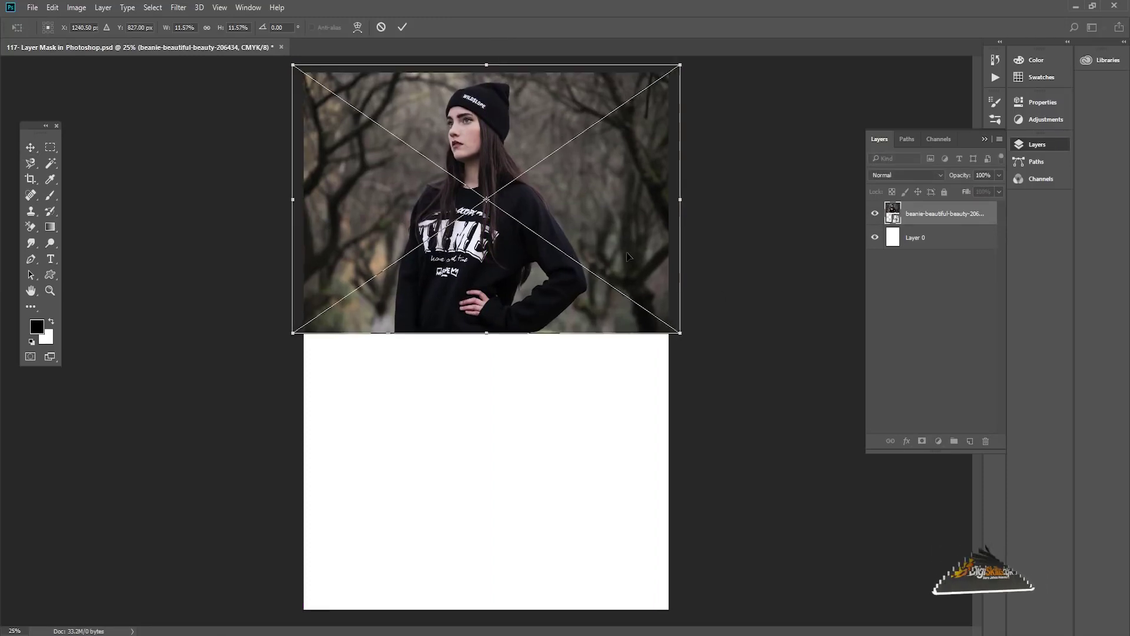
pyautogui.press('Return')
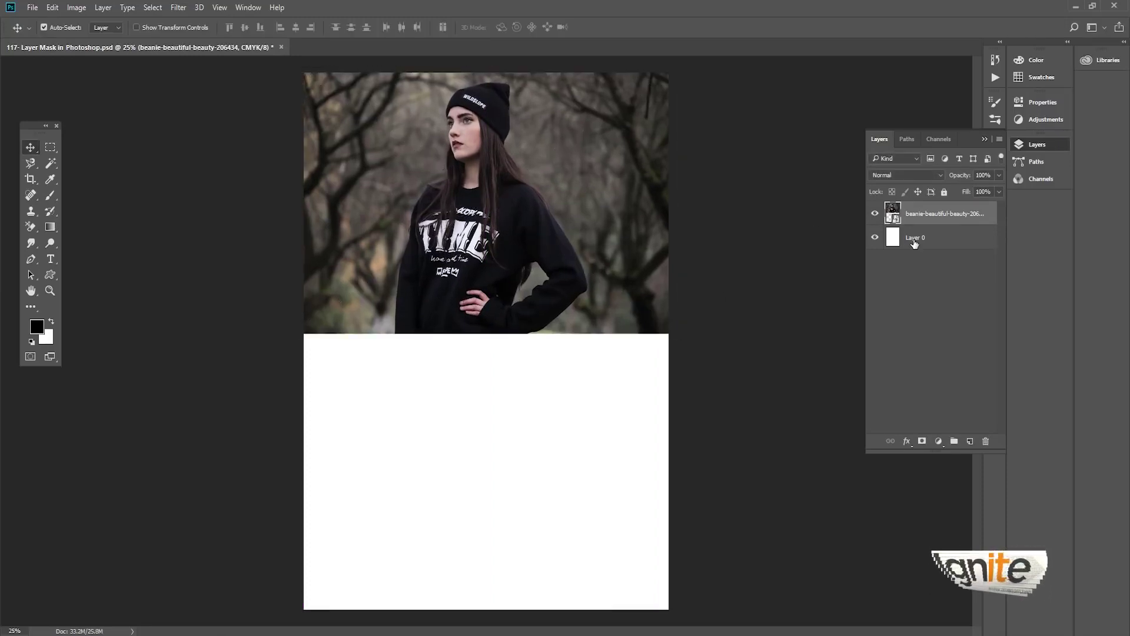
pyautogui.rightClick(918, 215)
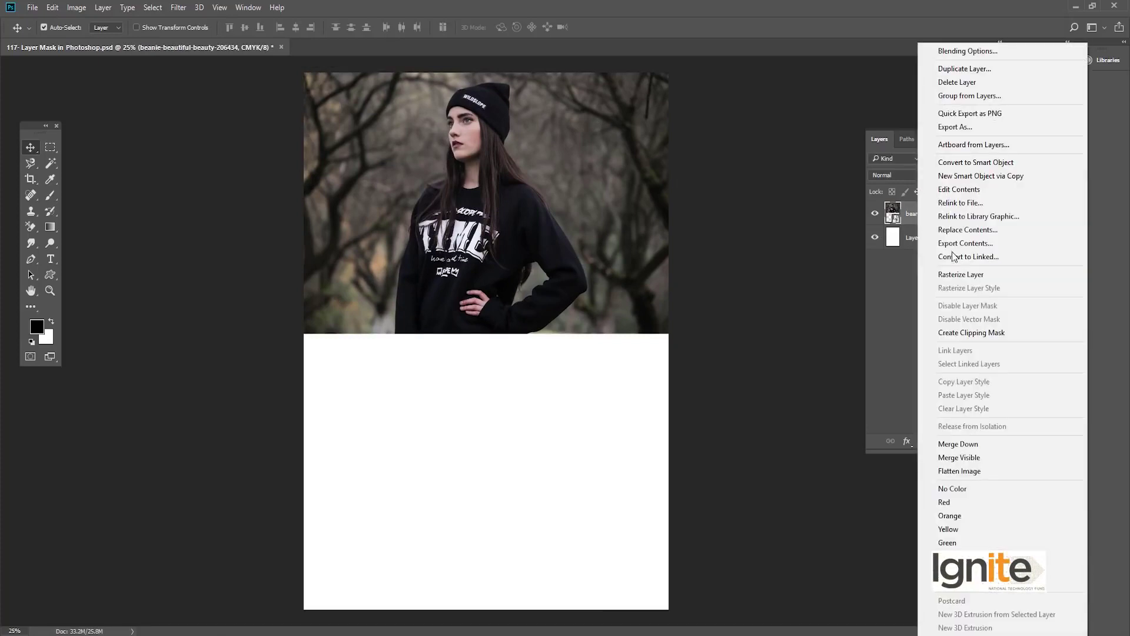
pyautogui.click(956, 275)
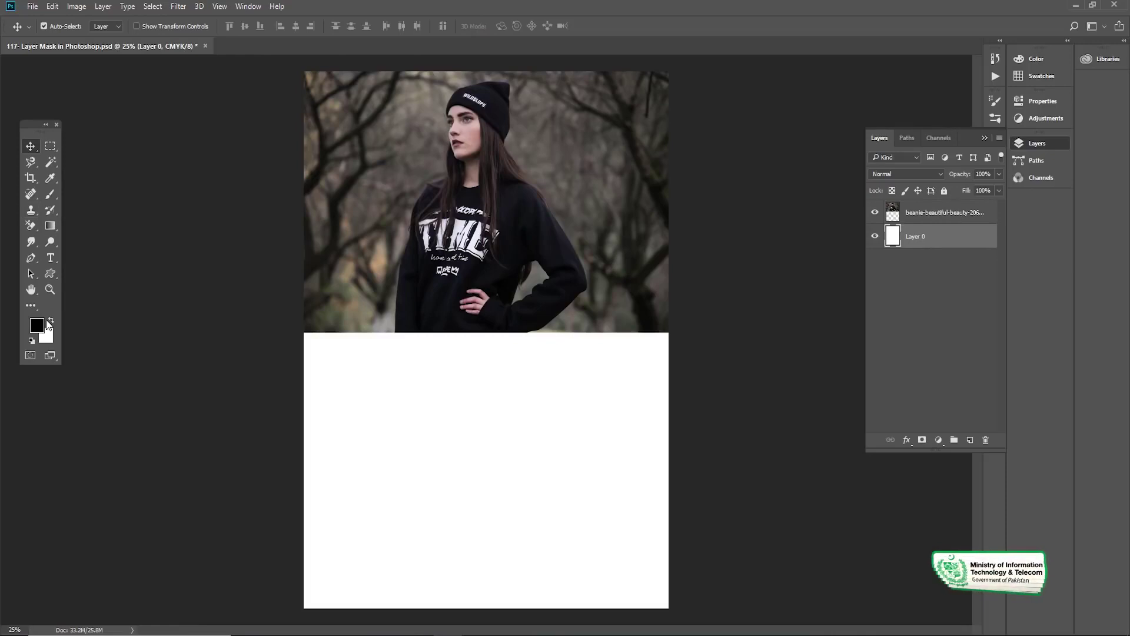
# Make white the foreground colour and sample the background colour from the trees in the photo
pyautogui.click(49, 337)
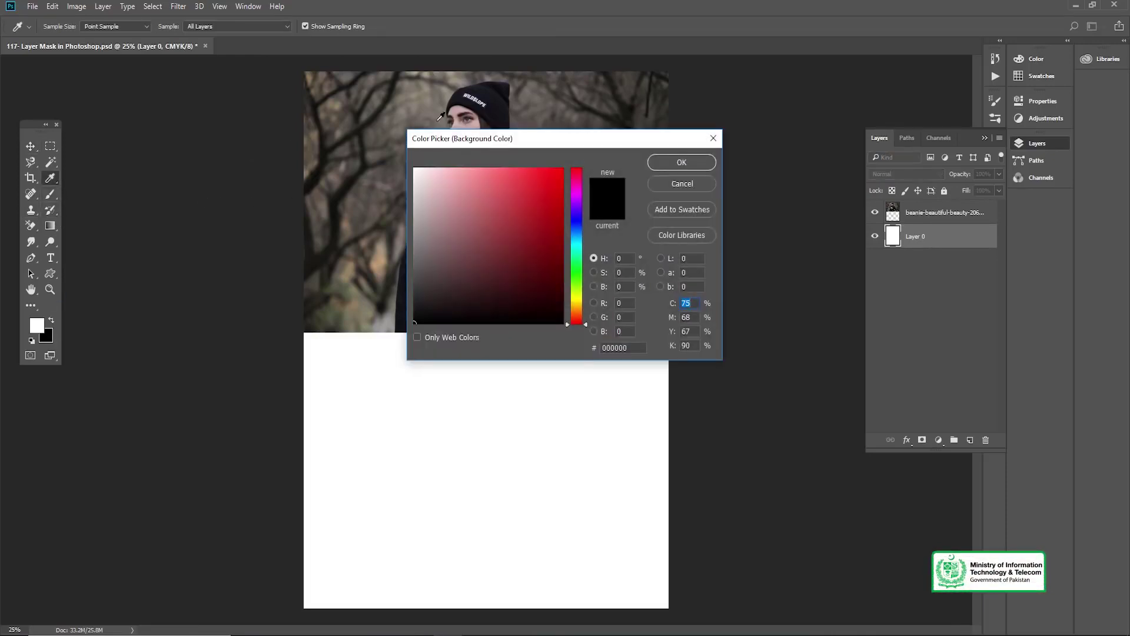
pyautogui.click(355, 127)
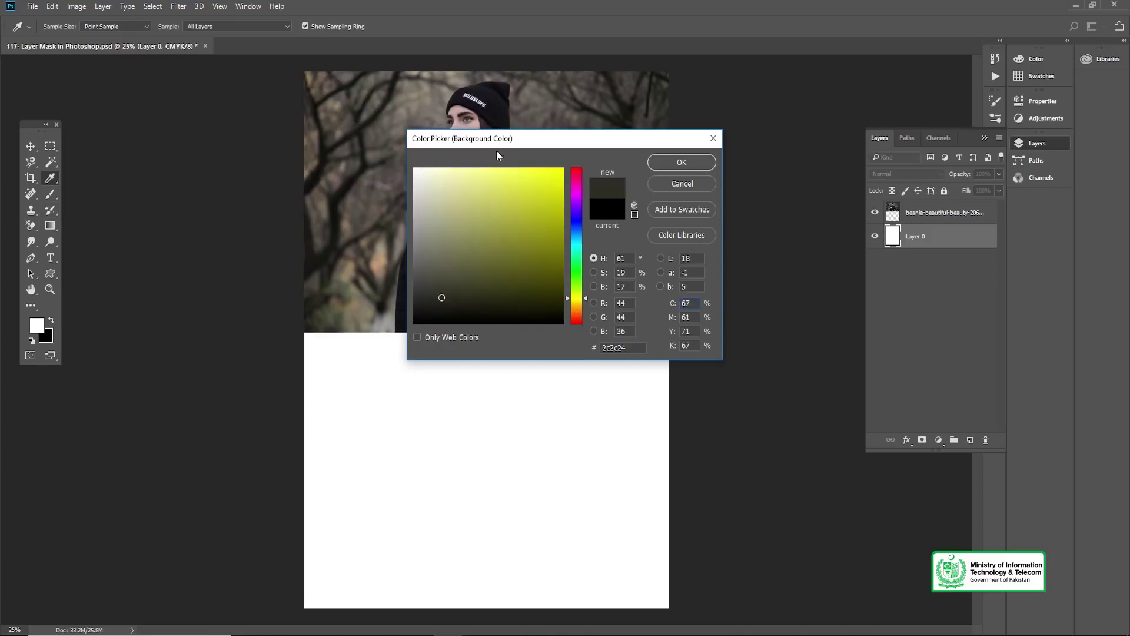
pyautogui.click(340, 133)
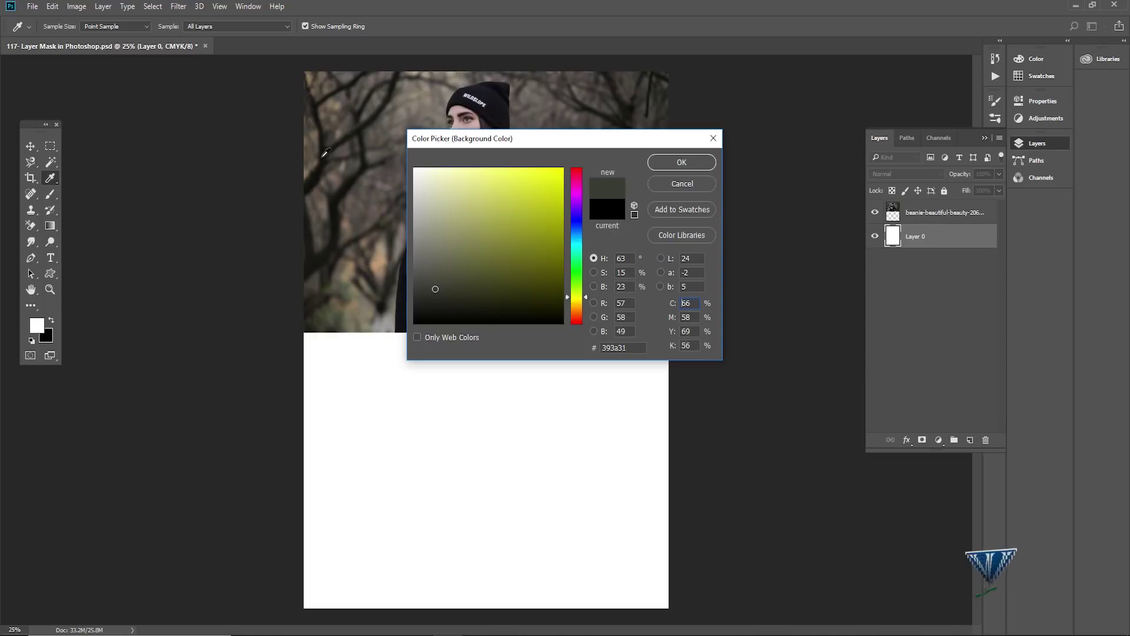
pyautogui.click(335, 153)
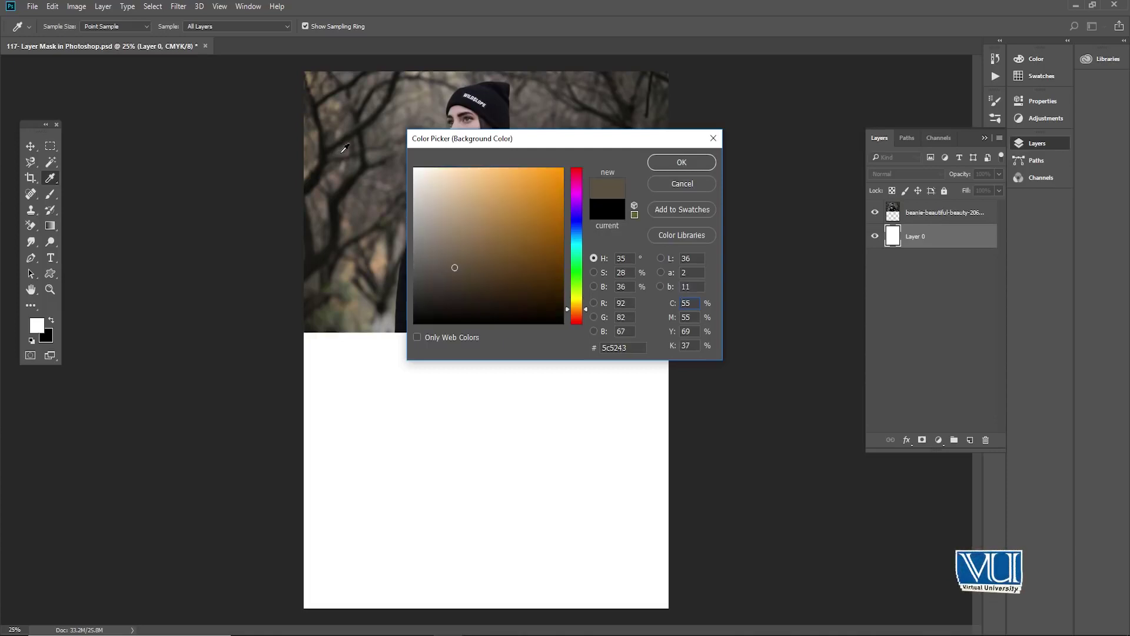
pyautogui.click(343, 151)
pyautogui.click(681, 163)
pyautogui.press('v')
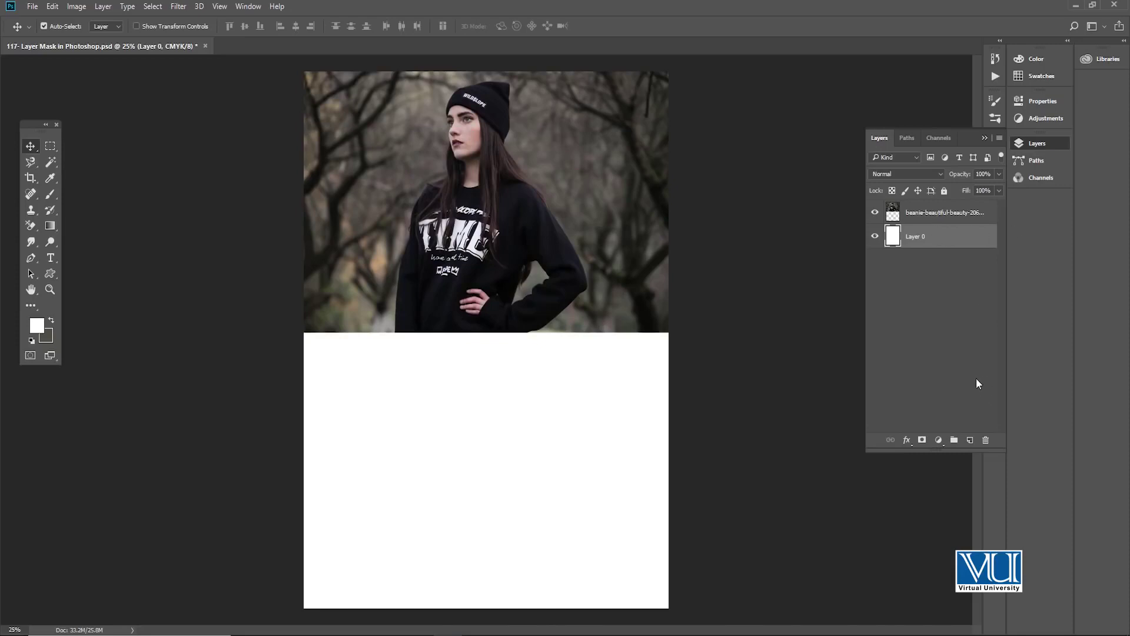
# Fill Layer 0 with a radial gradient from white just below the photo to the sampled colour beyond the canvas edge
pyautogui.click(48, 229)
pyautogui.click(127, 29)
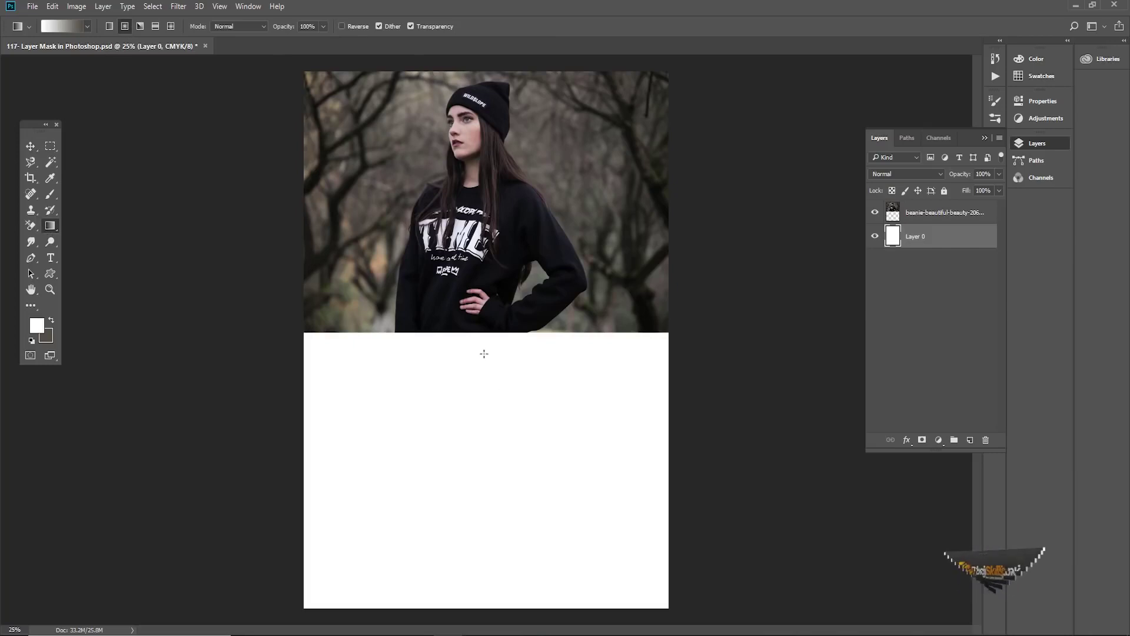
pyautogui.moveTo(481, 351); pyautogui.dragTo(823, 351)
pyautogui.press('v')
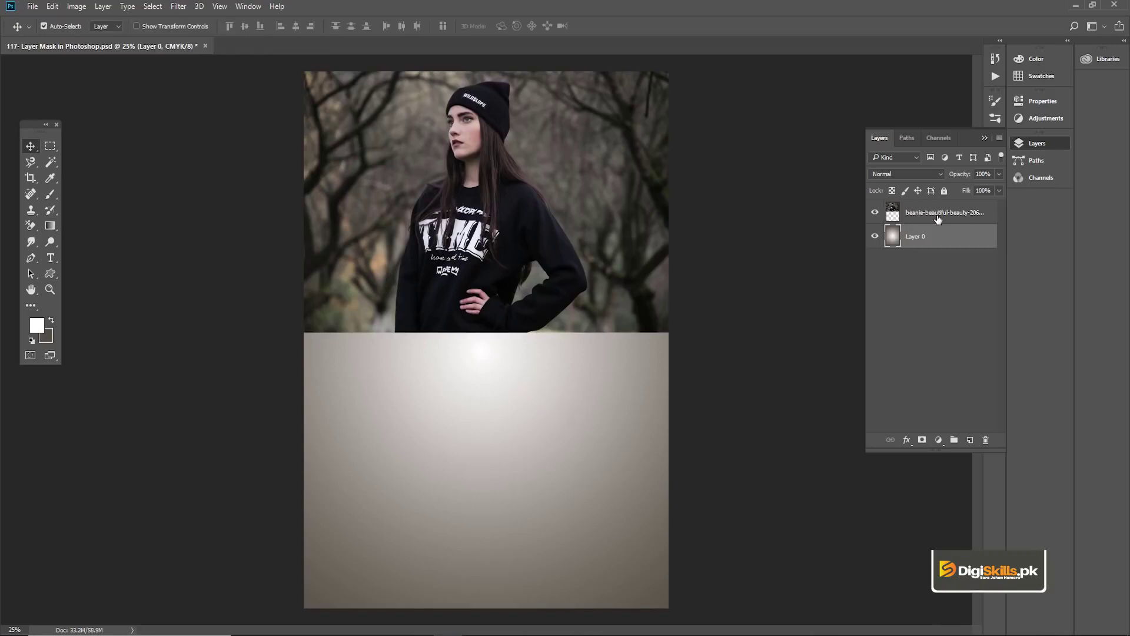
# Add a layer mask to the beanie photo layer and show the document in full screen mode with the menu bar
pyautogui.click(957, 211)
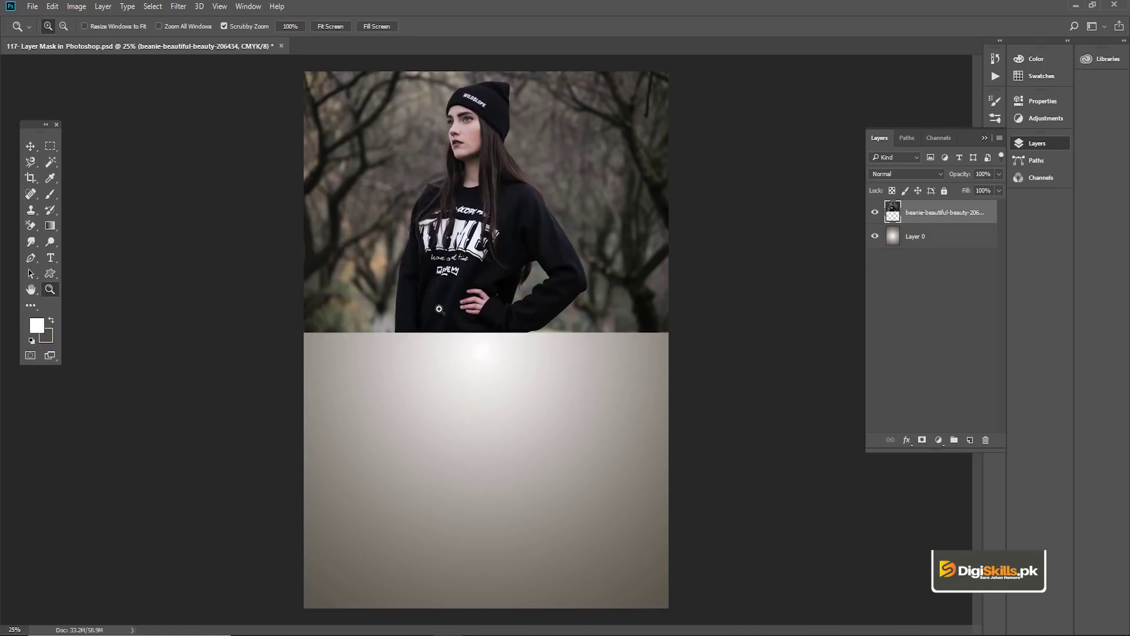
pyautogui.scroll(1, 442, 310)
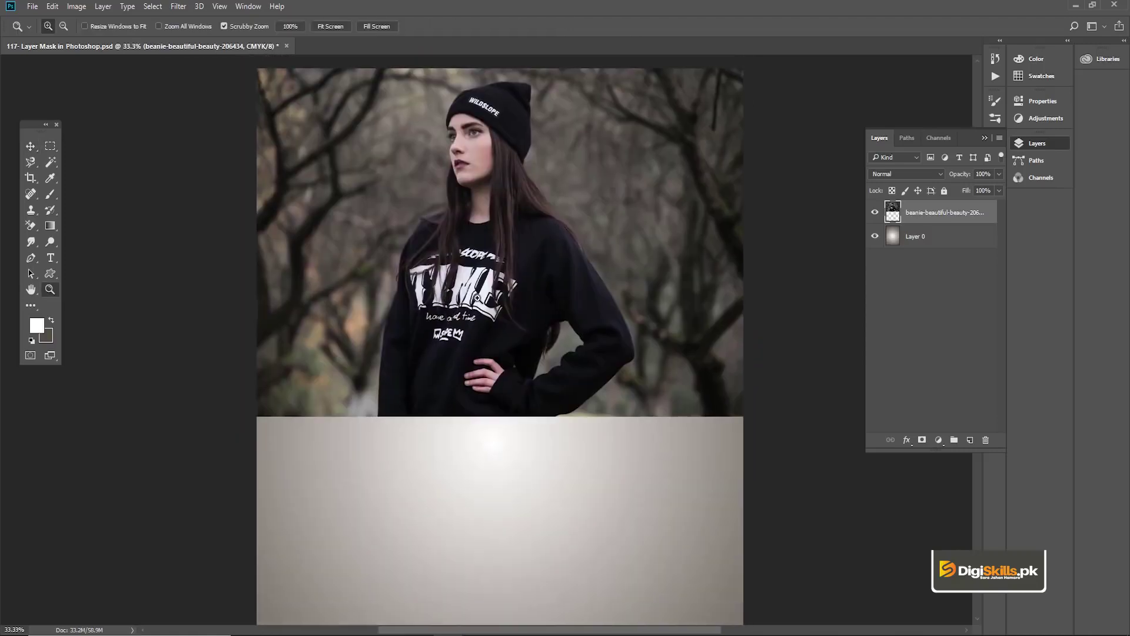
pyautogui.scroll(-1, 451, 316)
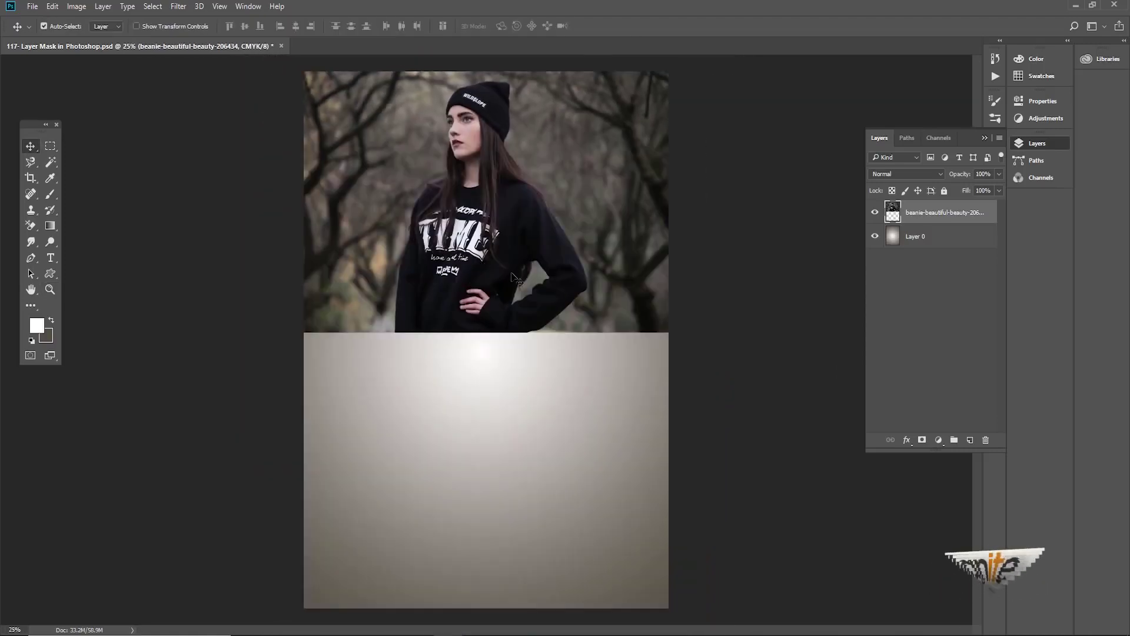
pyautogui.press('f')
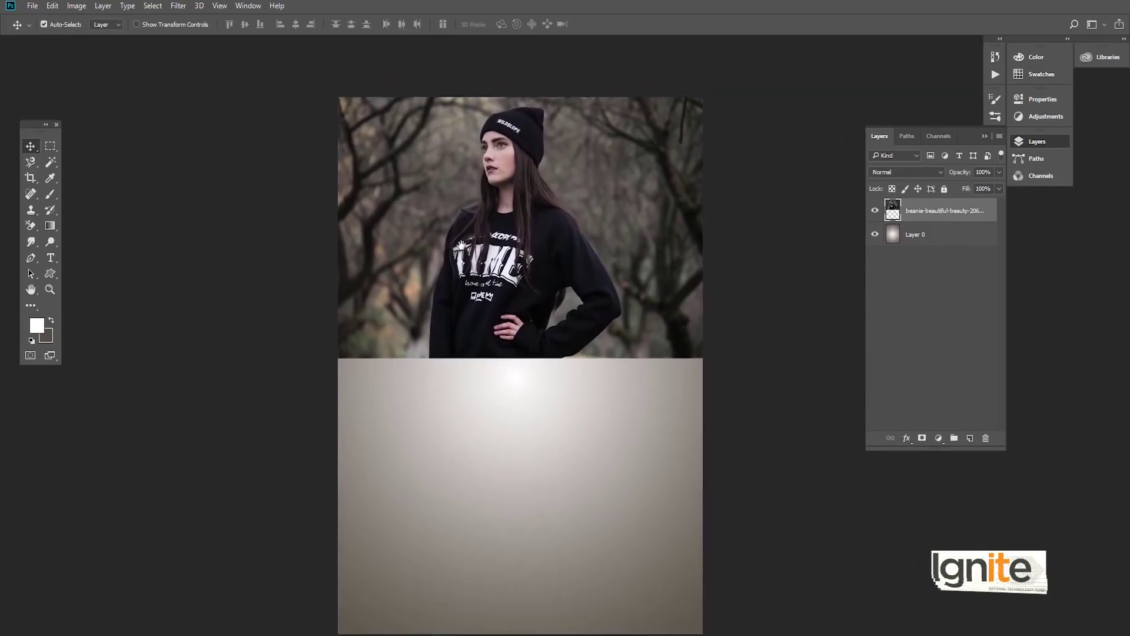
pyautogui.scroll(1, 511, 235)
pyautogui.scroll(1, 523, 251)
pyautogui.hscroll(1, 523, 250)
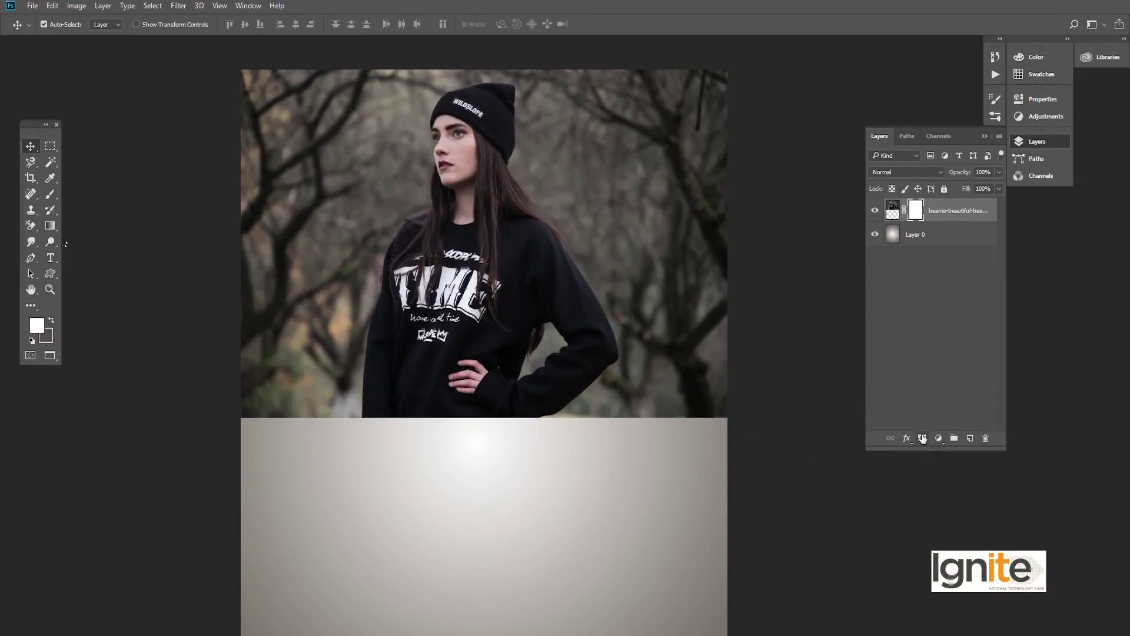
# Set black as the foreground colour and paint the photo's lower edge away on the mask with a soft 400 px brush
pyautogui.click(50, 320)
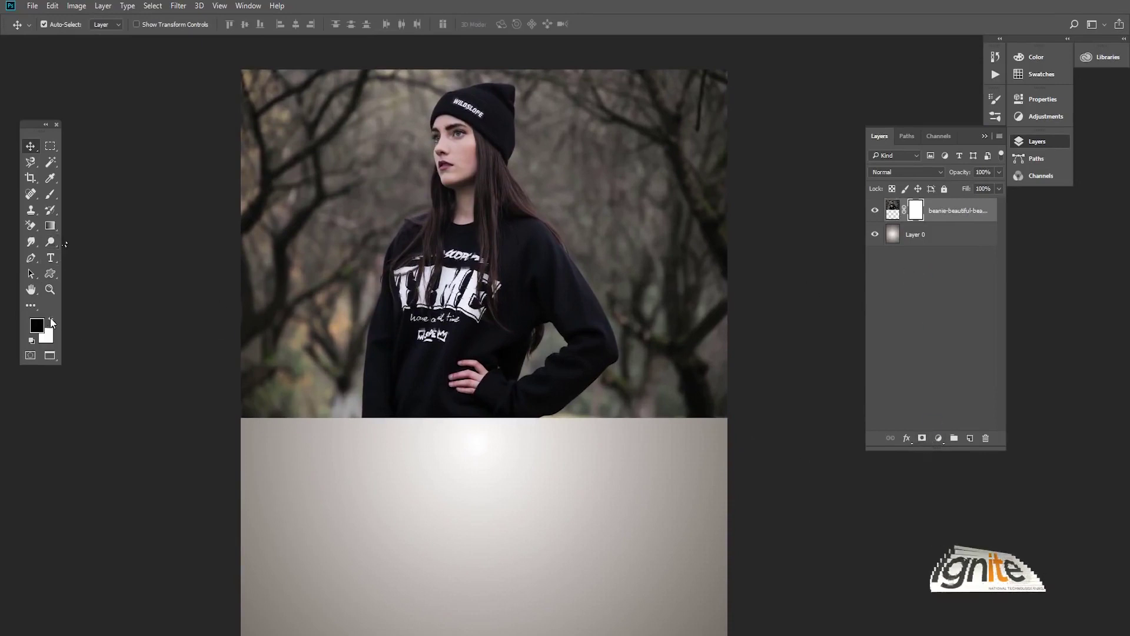
pyautogui.press('b')
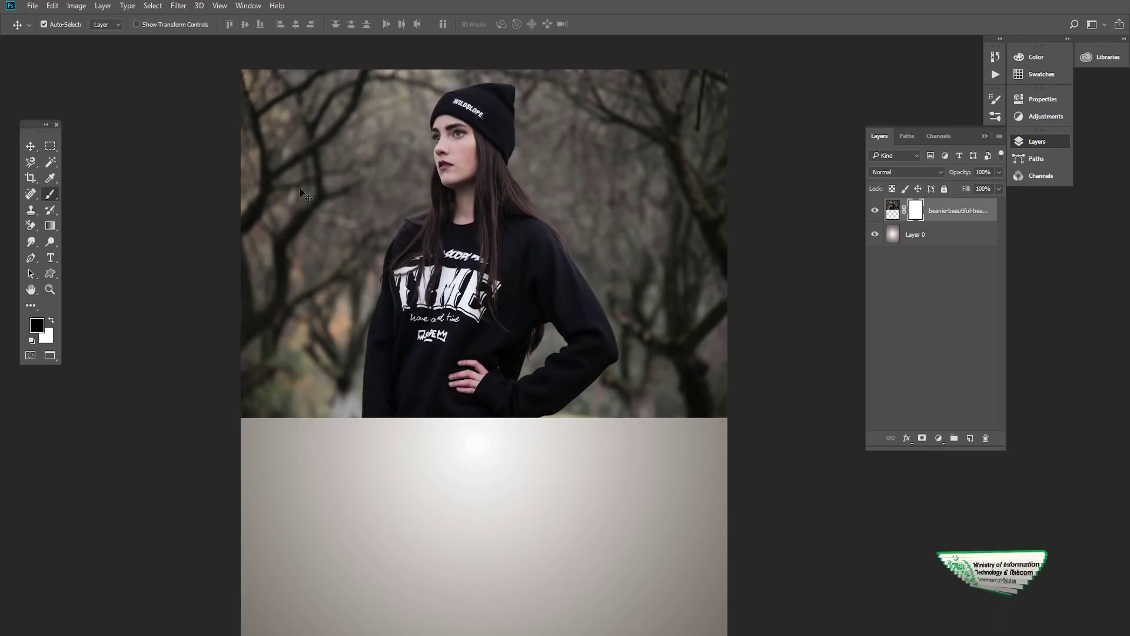
pyautogui.press('[')
pyautogui.press('[')
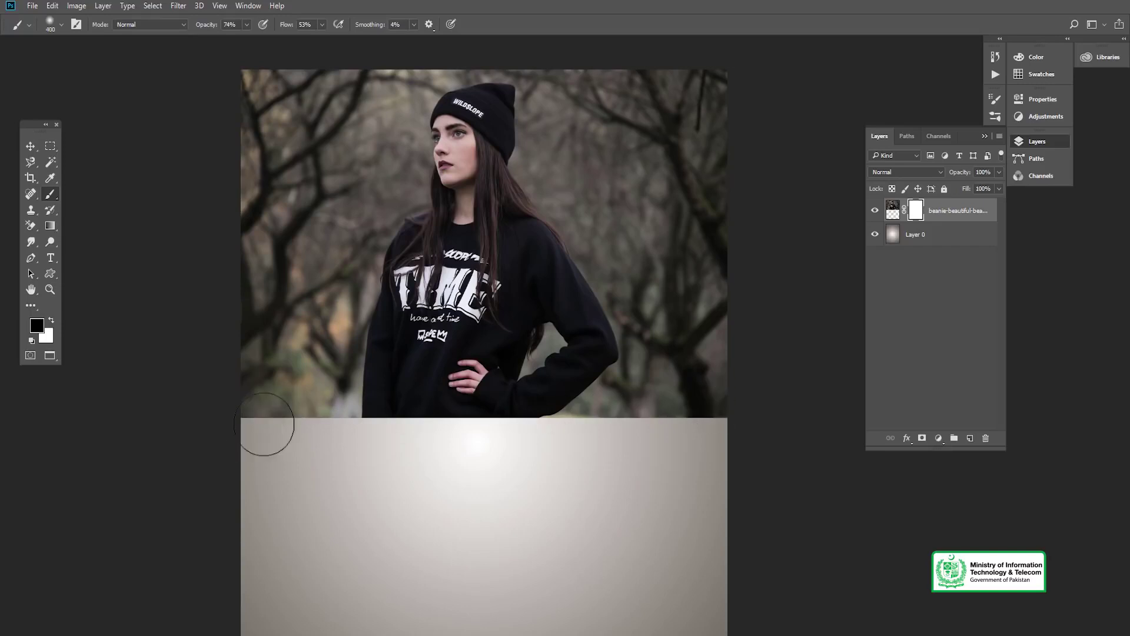
pyautogui.moveTo(270, 416)
pyautogui.mouseDown()
pyautogui.moveTo(237, 442)
pyautogui.moveTo(282, 429)
pyautogui.moveTo(254, 461)
pyautogui.moveTo(320, 415)
pyautogui.moveTo(346, 421)
pyautogui.moveTo(357, 441)
pyautogui.moveTo(373, 419)
pyautogui.moveTo(442, 431)
pyautogui.moveTo(396, 433)
pyautogui.moveTo(407, 426)
pyautogui.moveTo(373, 442)
pyautogui.moveTo(530, 413)
pyautogui.moveTo(495, 443)
pyautogui.moveTo(504, 425)
pyautogui.moveTo(586, 406)
pyautogui.moveTo(574, 430)
pyautogui.moveTo(540, 444)
pyautogui.moveTo(638, 408)
pyautogui.moveTo(649, 415)
pyautogui.moveTo(618, 439)
pyautogui.moveTo(663, 421)
pyautogui.moveTo(671, 432)
pyautogui.moveTo(703, 418)
pyautogui.moveTo(701, 427)
pyautogui.moveTo(724, 408)
pyautogui.moveTo(714, 419)
pyautogui.moveTo(716, 394)
pyautogui.moveTo(648, 416)
pyautogui.mouseUp()
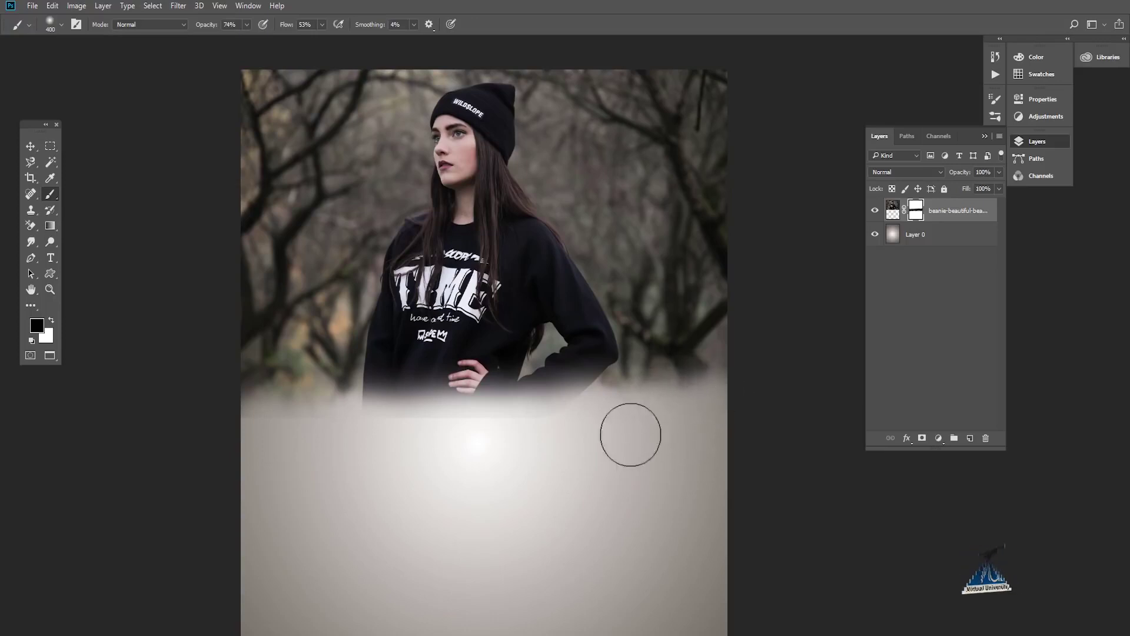
pyautogui.moveTo(488, 437)
pyautogui.mouseDown()
pyautogui.moveTo(422, 415)
pyautogui.moveTo(391, 435)
pyautogui.moveTo(360, 437)
pyautogui.moveTo(317, 418)
pyautogui.mouseUp()
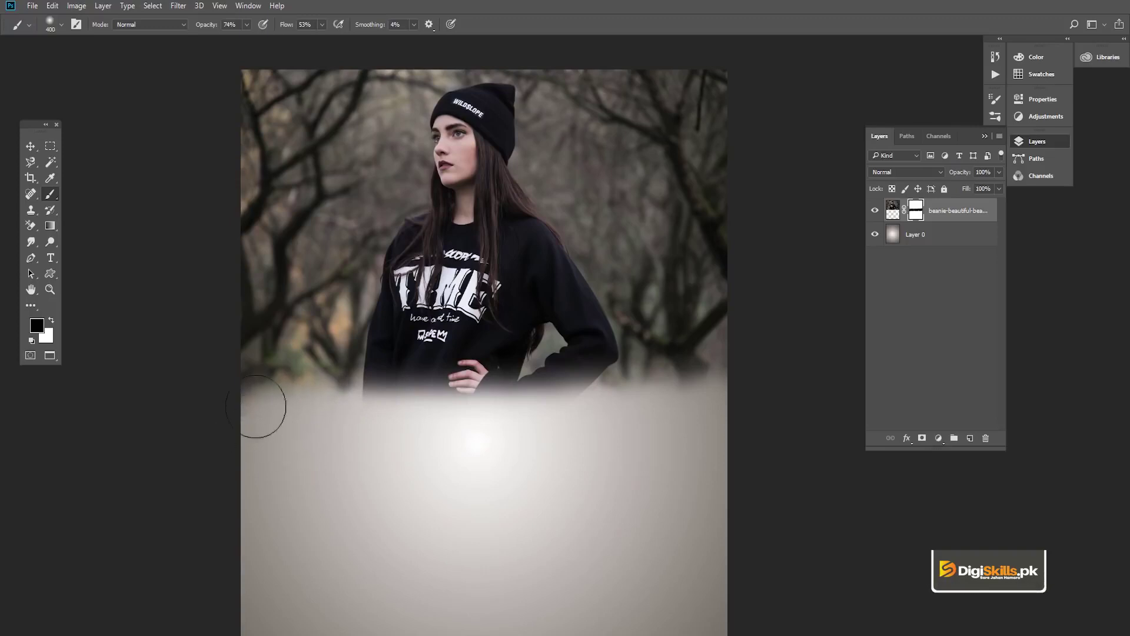
# Examine the faded lower edge of the photo up close and in the context of the whole figure
pyautogui.keyDown('ctrl'); pyautogui.keyDown('alt'); pyautogui.click(484, 434); pyautogui.keyUp('alt'); pyautogui.keyUp('ctrl')
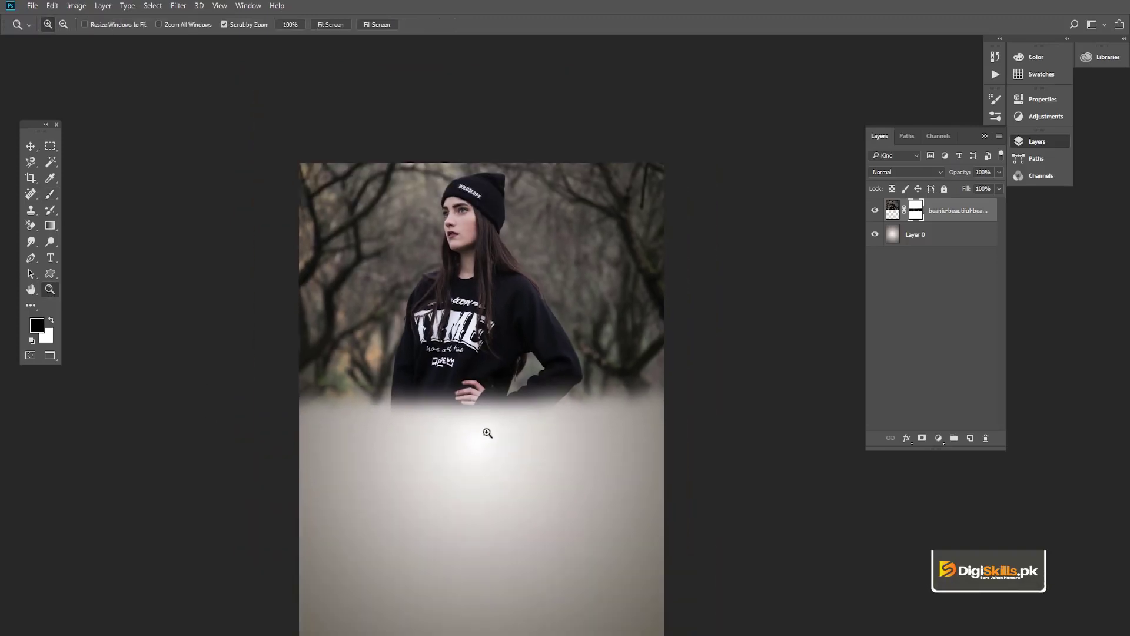
pyautogui.keyDown('ctrl'); pyautogui.click(489, 433); pyautogui.keyUp('ctrl')
pyautogui.moveTo(460, 339); pyautogui.dragTo(508, 339)
pyautogui.keyDown('ctrl'); pyautogui.click(530, 405); pyautogui.keyUp('ctrl')
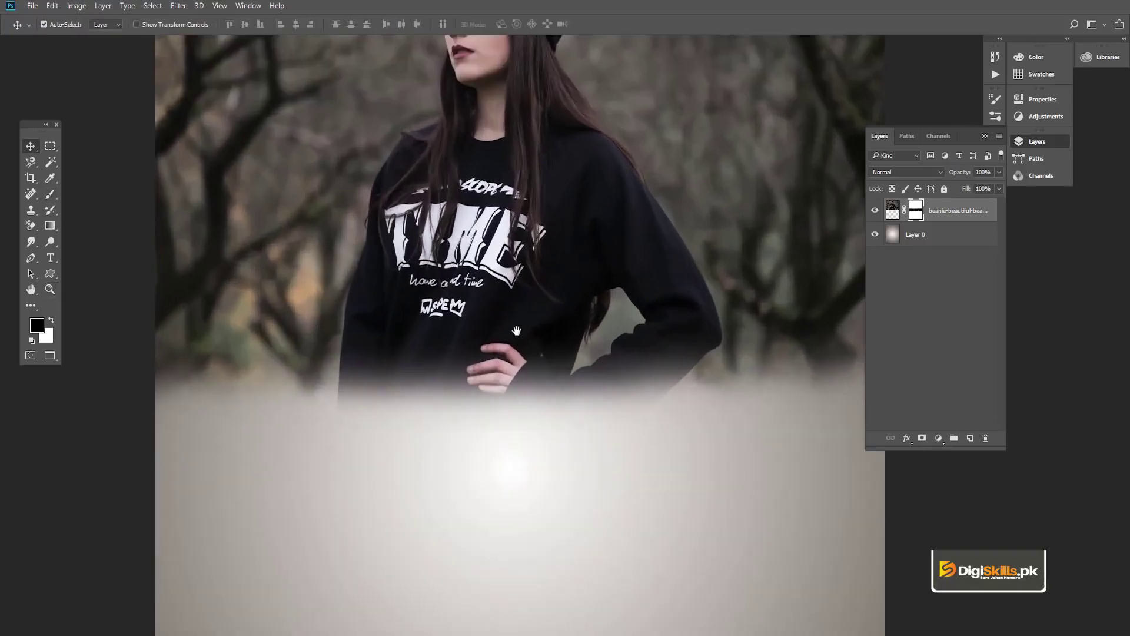
pyautogui.moveTo(601, 382); pyautogui.dragTo(573, 414)
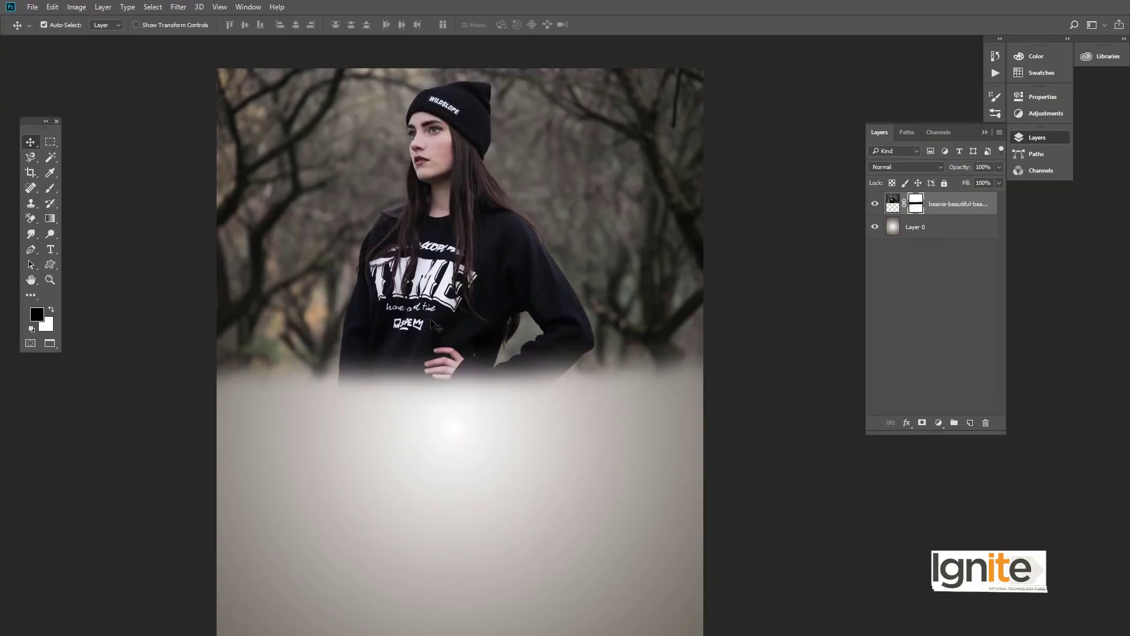
pyautogui.moveTo(475, 271); pyautogui.dragTo(505, 261)
pyautogui.moveTo(618, 237); pyautogui.dragTo(625, 254)
# Fade the trees along the photo's sides and upper corners by painting black on the mask, enlarging the brush to 500 px
pyautogui.press('b')
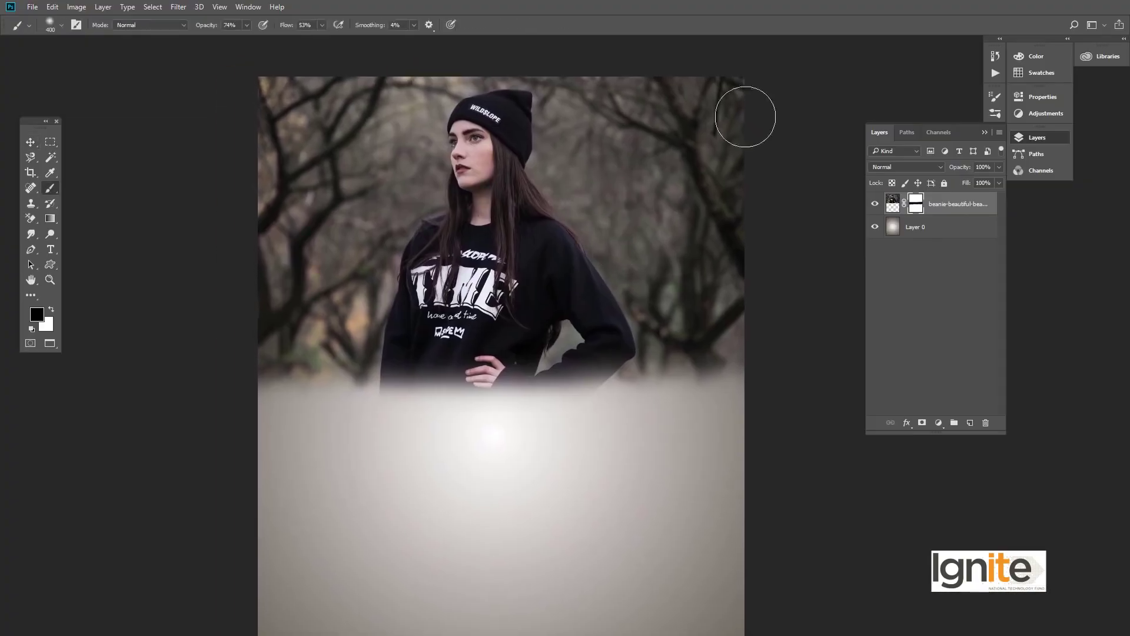
pyautogui.moveTo(736, 98); pyautogui.dragTo(703, 108)
pyautogui.moveTo(731, 193)
pyautogui.mouseDown()
pyautogui.moveTo(732, 245)
pyautogui.moveTo(711, 391)
pyautogui.moveTo(676, 95)
pyautogui.moveTo(522, 74)
pyautogui.moveTo(301, 85)
pyautogui.moveTo(272, 117)
pyautogui.moveTo(270, 212)
pyautogui.moveTo(326, 193)
pyautogui.moveTo(280, 128)
pyautogui.moveTo(258, 172)
pyautogui.moveTo(250, 255)
pyautogui.moveTo(265, 212)
pyautogui.moveTo(281, 317)
pyautogui.moveTo(264, 396)
pyautogui.moveTo(261, 354)
pyautogui.moveTo(267, 406)
pyautogui.moveTo(294, 400)
pyautogui.moveTo(263, 225)
pyautogui.mouseUp()
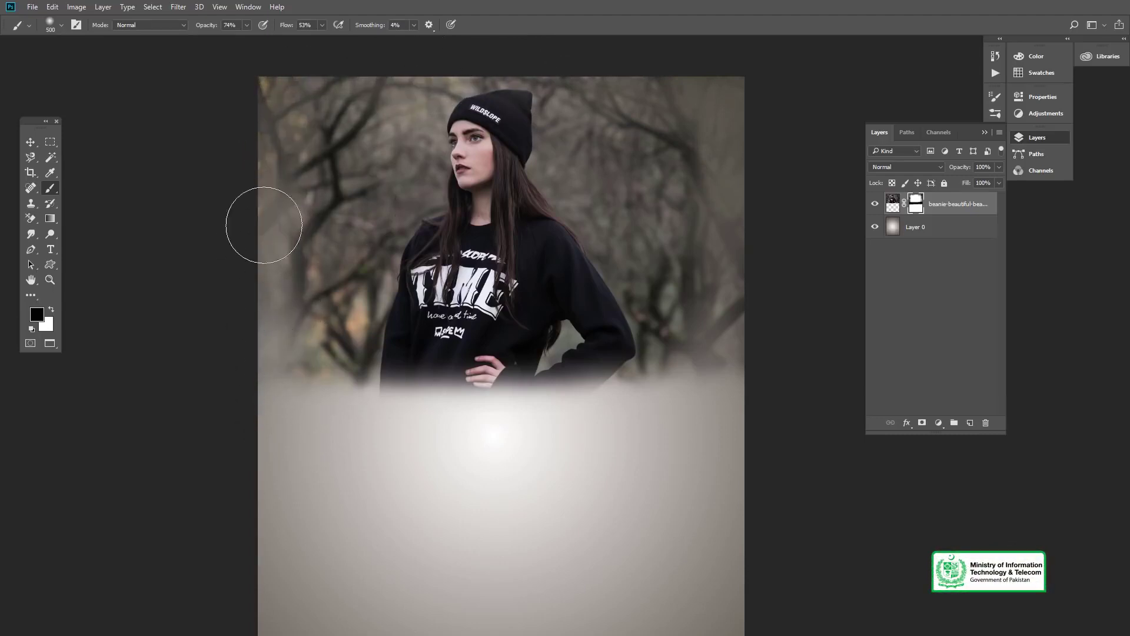
pyautogui.moveTo(305, 115)
pyautogui.mouseDown()
pyautogui.moveTo(277, 116)
pyautogui.moveTo(323, 182)
pyautogui.moveTo(307, 384)
pyautogui.mouseUp()
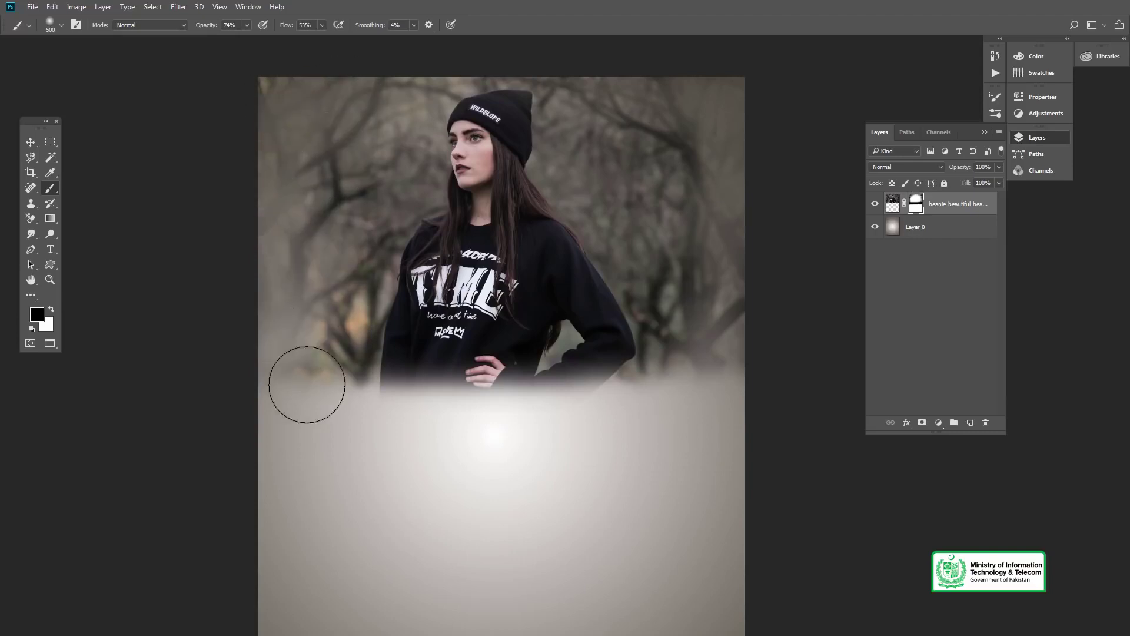
pyautogui.moveTo(656, 155)
pyautogui.mouseDown()
pyautogui.moveTo(699, 196)
pyautogui.moveTo(675, 335)
pyautogui.moveTo(727, 366)
pyautogui.mouseUp()
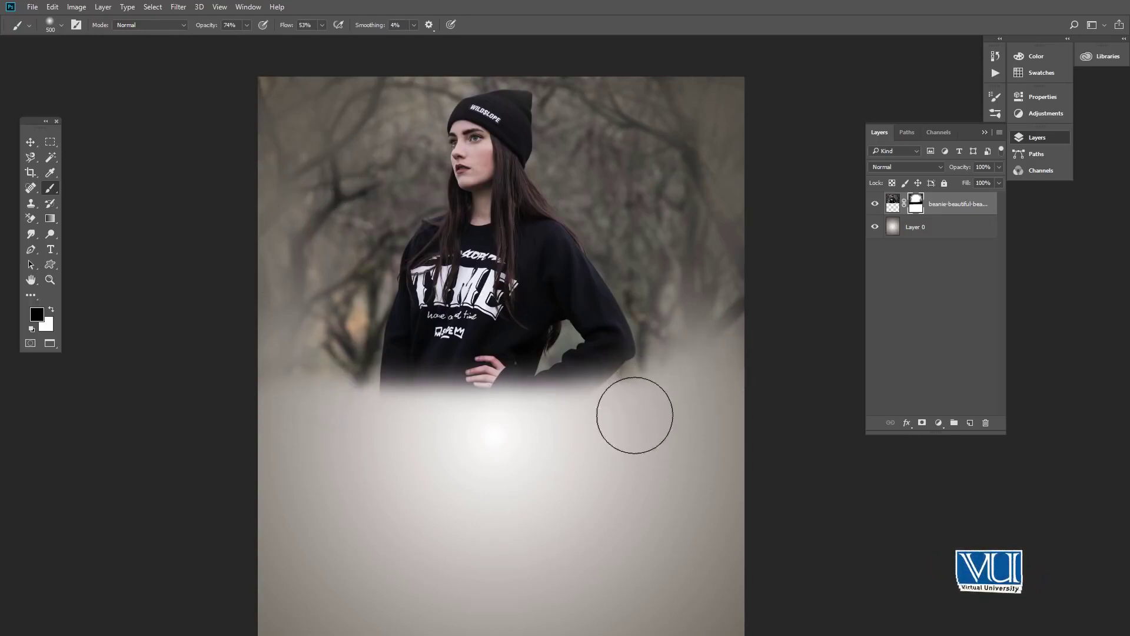
pyautogui.scroll(-1, 444, 294)
pyautogui.press('v')
pyautogui.scroll(-2, 443, 276)
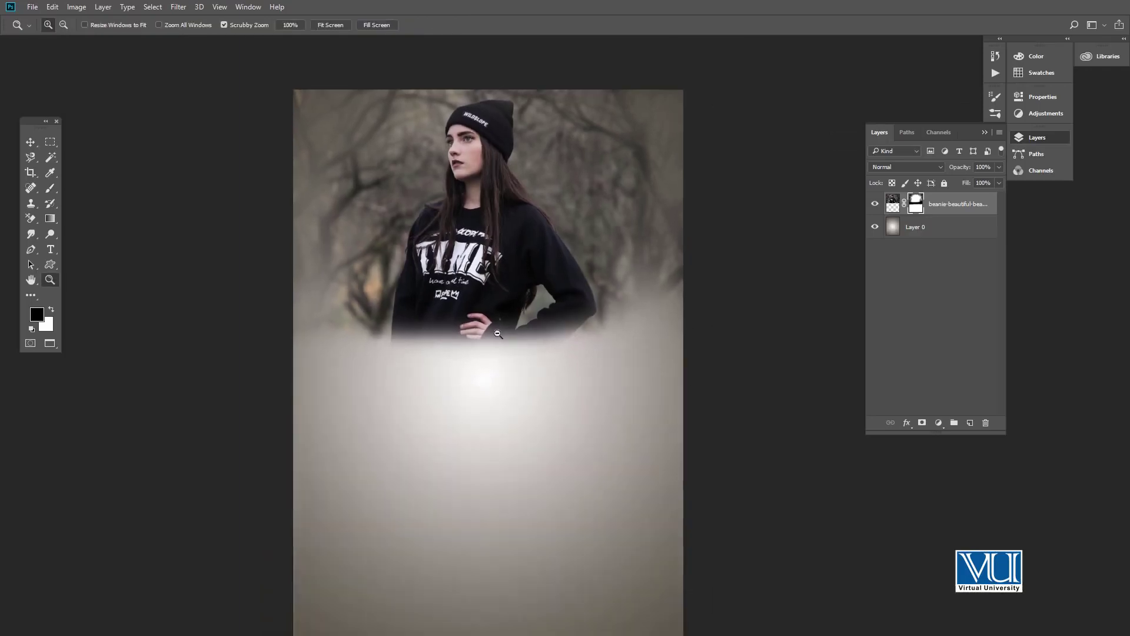